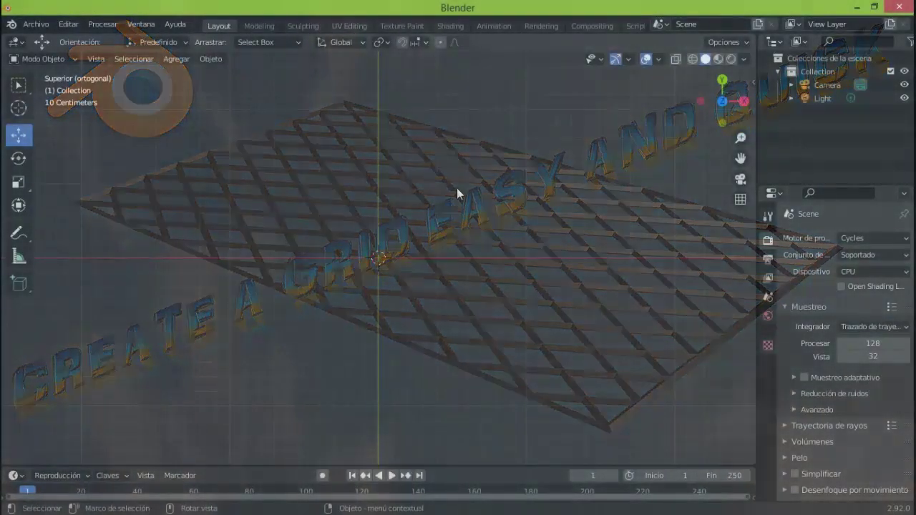
# Open the Add (Agregar) menu in the 3D viewport header to show the Mesh submenu
pyautogui.click(176, 59)
pyautogui.moveTo(188, 74)
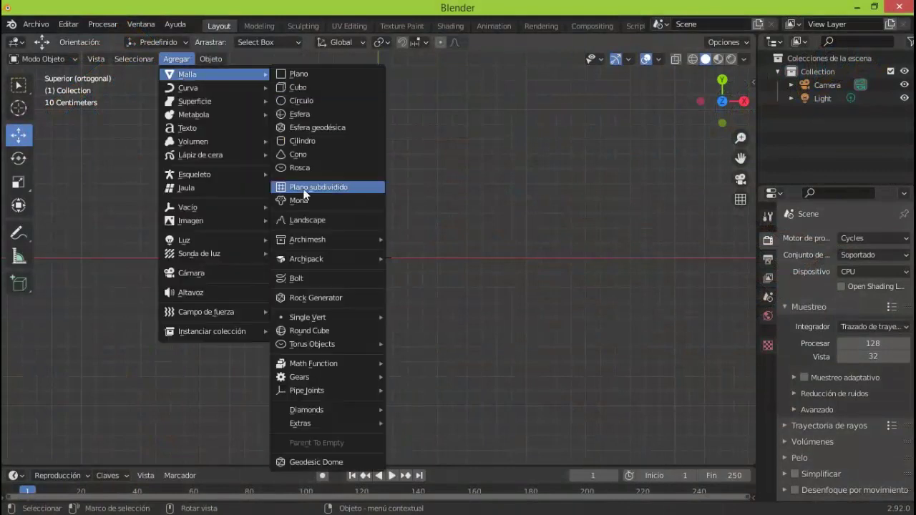
# Add a subdivided plane and switch it into Edit Mode
pyautogui.click(304, 187)
pyautogui.click(60, 60)
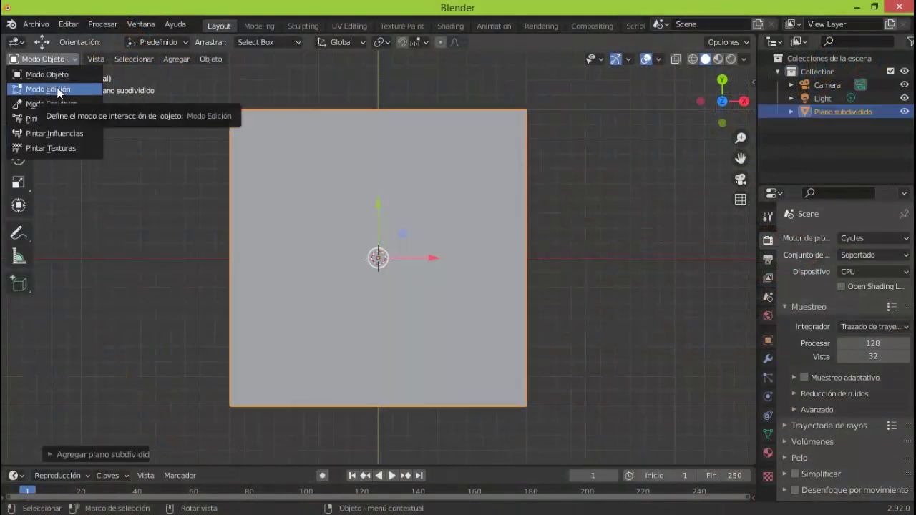
pyautogui.click(48, 89)
# Poke the faces, convert triangles to quads, then wireframe the mesh into a diamond lattice
pyautogui.click(343, 59)
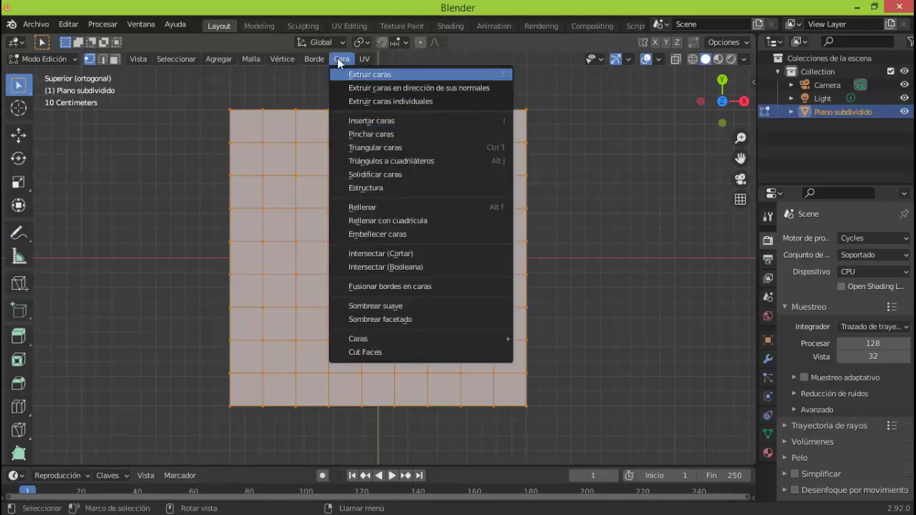
pyautogui.click(377, 134)
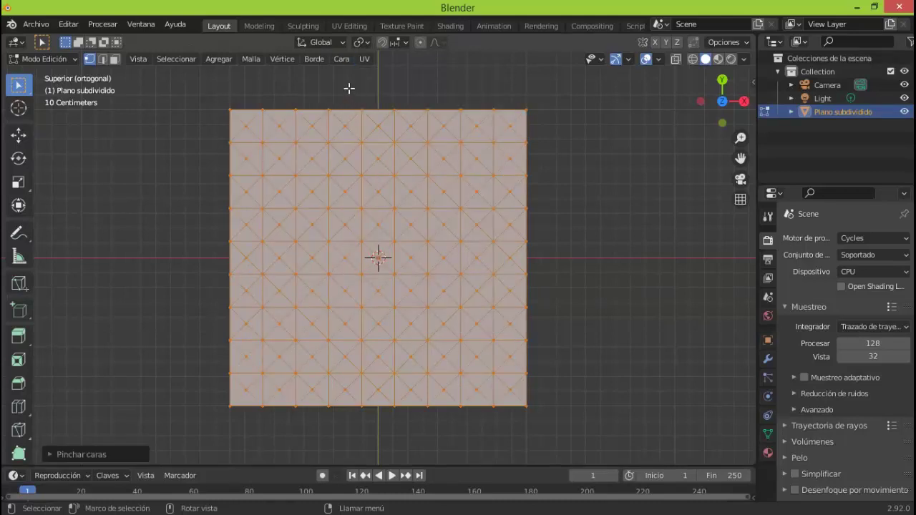
pyautogui.click(341, 59)
pyautogui.click(368, 163)
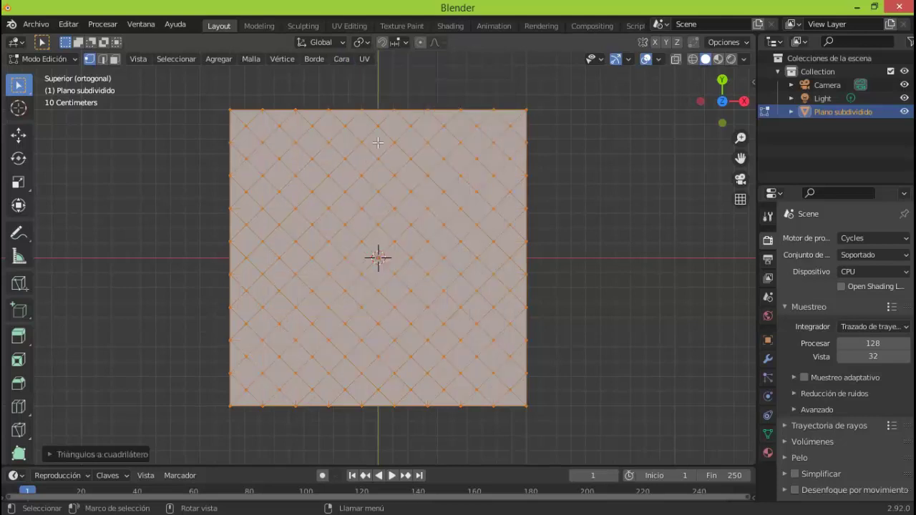
pyautogui.click(340, 59)
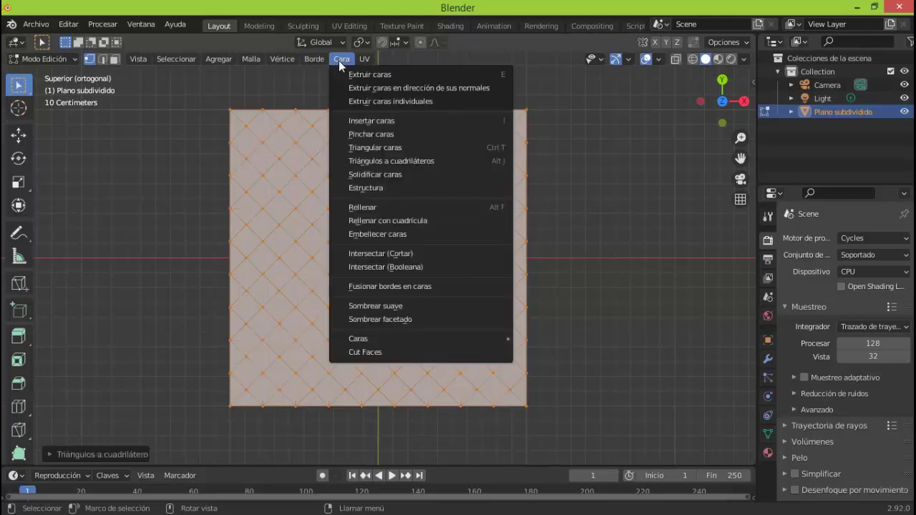
pyautogui.click(368, 187)
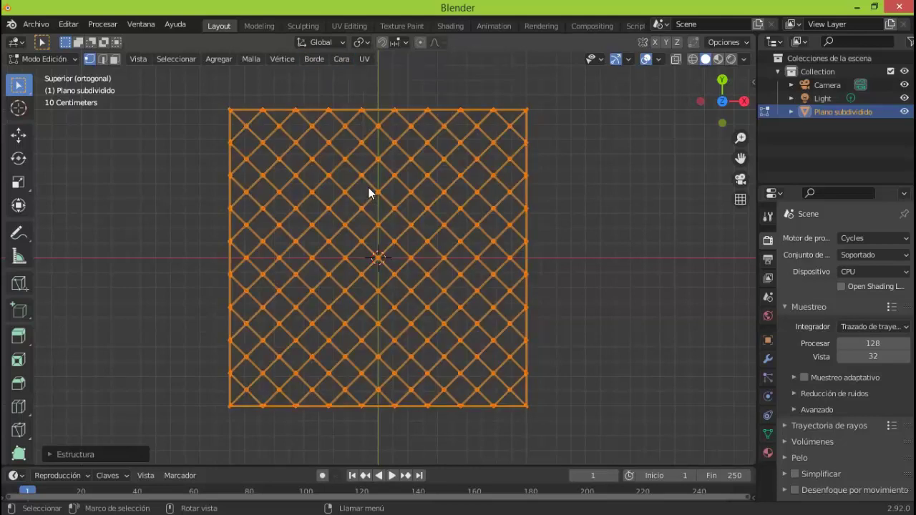
# Set the wireframe thickness to 0.034 m
pyautogui.click(50, 455)
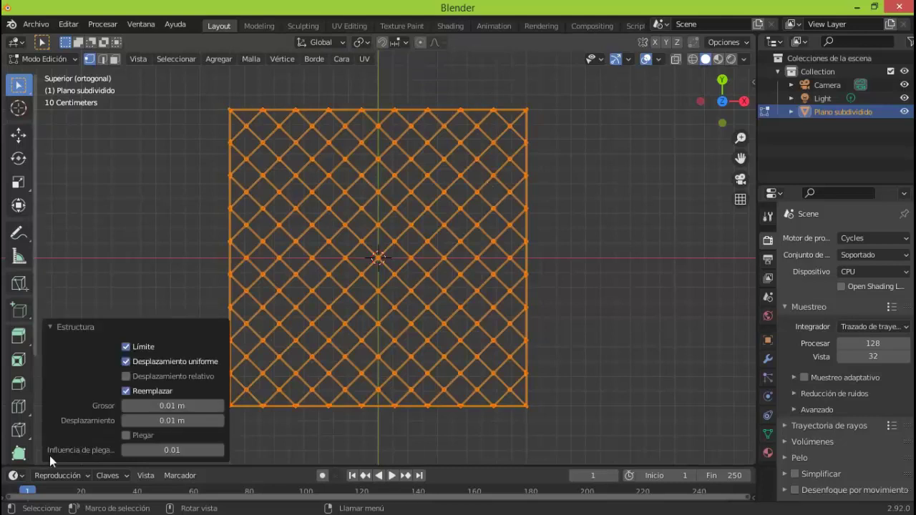
pyautogui.moveTo(172, 408); pyautogui.dragTo(192, 414)
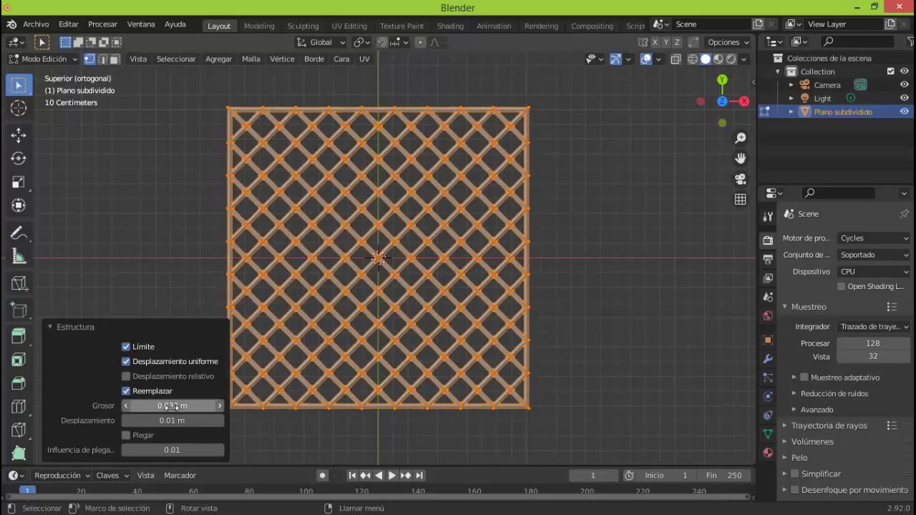
pyautogui.click(62, 326)
# Back in Object Mode, stretch the lattice plane along X to about 1.64 times its width
pyautogui.click(43, 59)
pyautogui.click(62, 74)
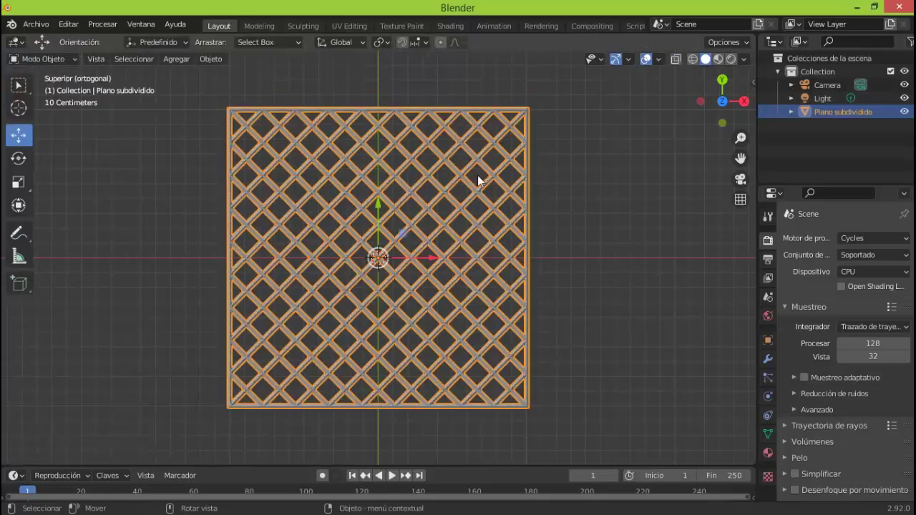
pyautogui.moveTo(722, 99); pyautogui.dragTo(577, 205)
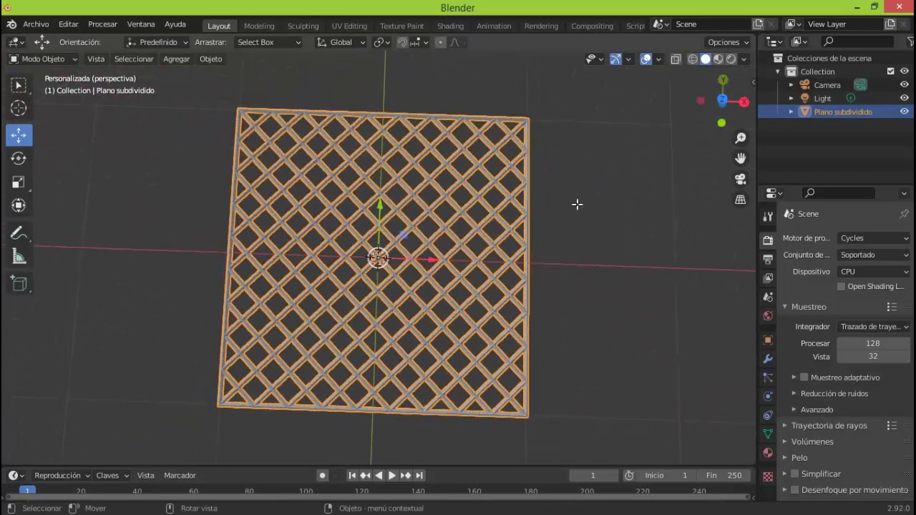
pyautogui.press('s')
pyautogui.click(434, 258)
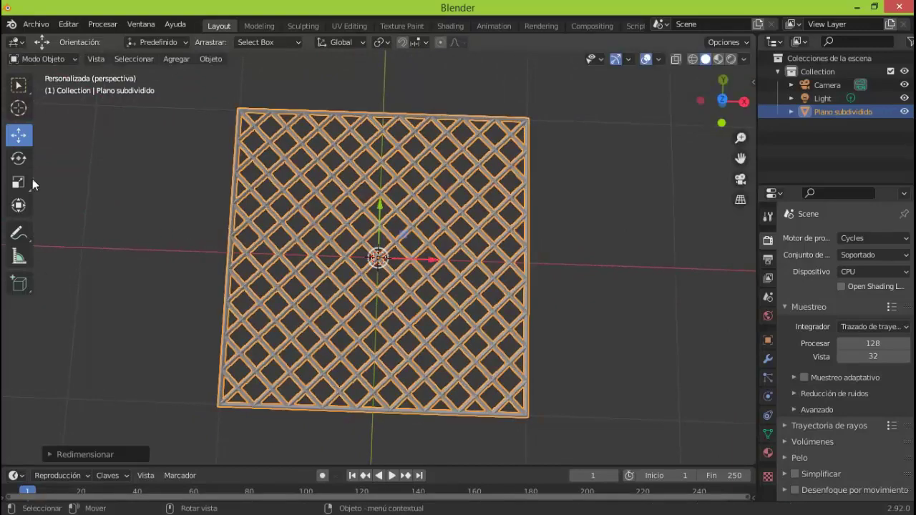
pyautogui.click(19, 182)
pyautogui.moveTo(431, 259); pyautogui.dragTo(683, 343)
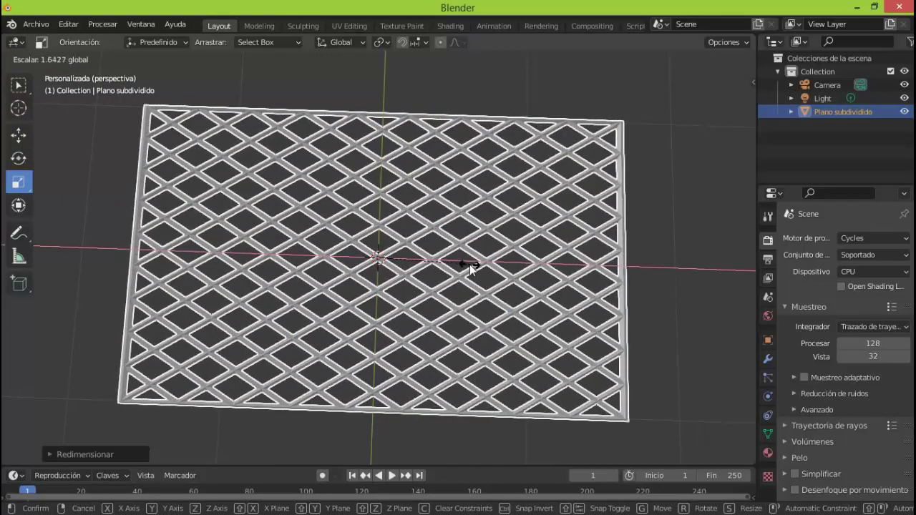
# Create a new material for the lattice plane
pyautogui.click(769, 452)
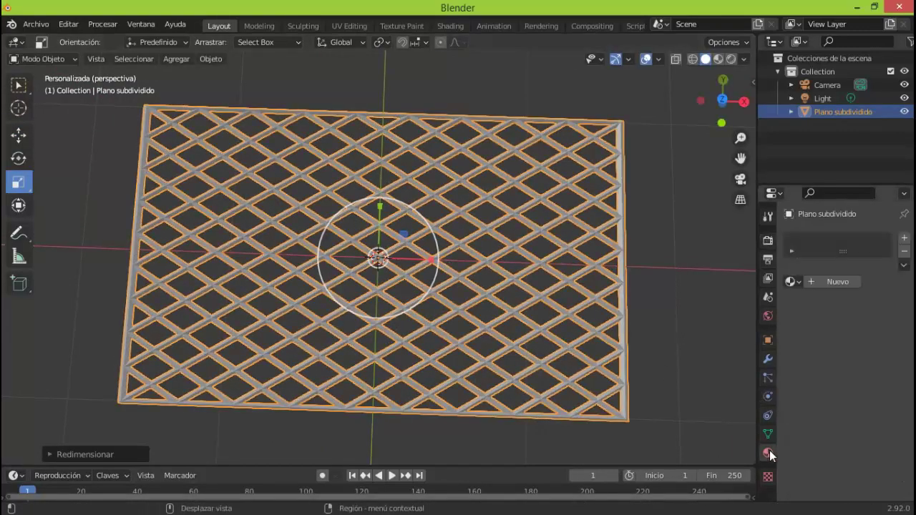
pyautogui.click(827, 283)
pyautogui.click(786, 319)
# Load the Sample Materials library in Material Library VX and preview the Glow Glass material
pyautogui.click(785, 407)
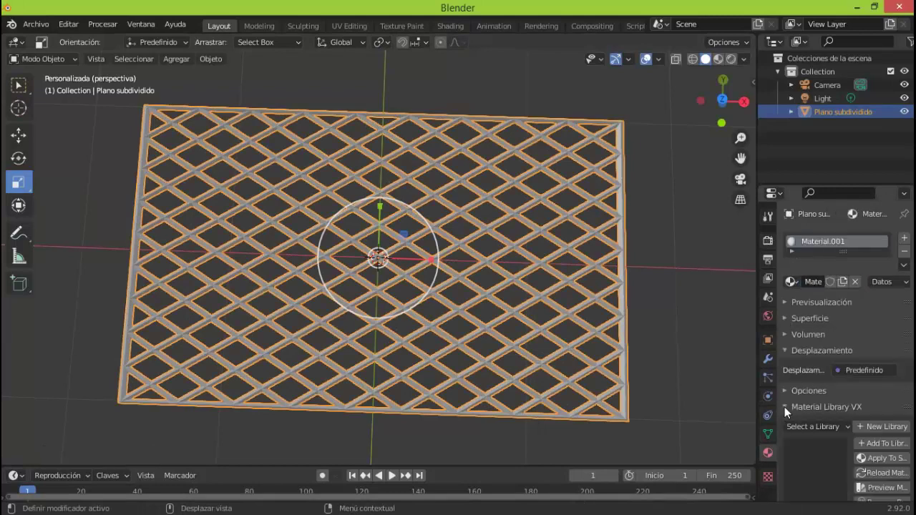
pyautogui.click(816, 427)
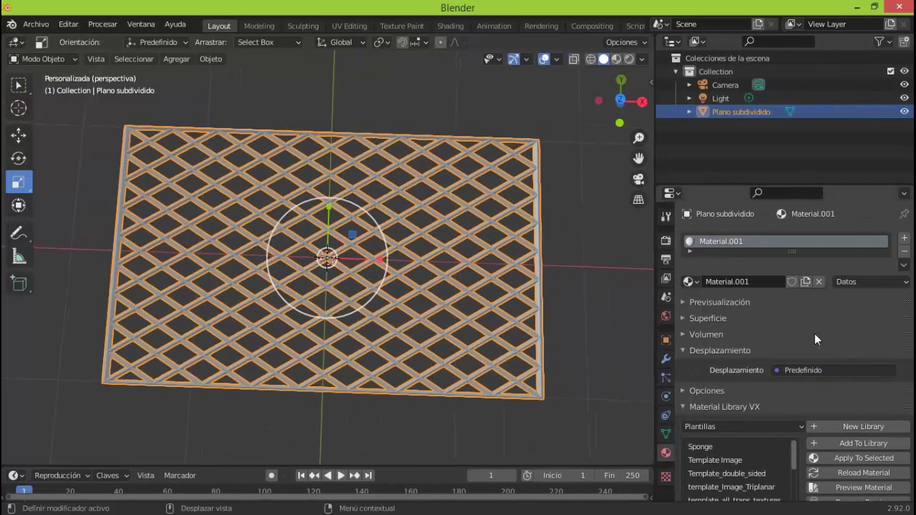
pyautogui.scroll(-3, 809, 351)
pyautogui.moveTo(793, 370); pyautogui.dragTo(796, 419)
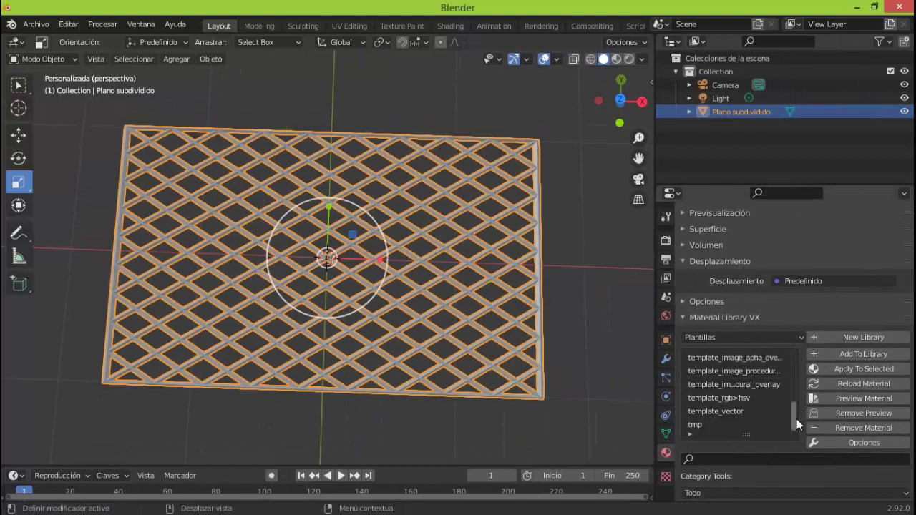
pyautogui.click(745, 335)
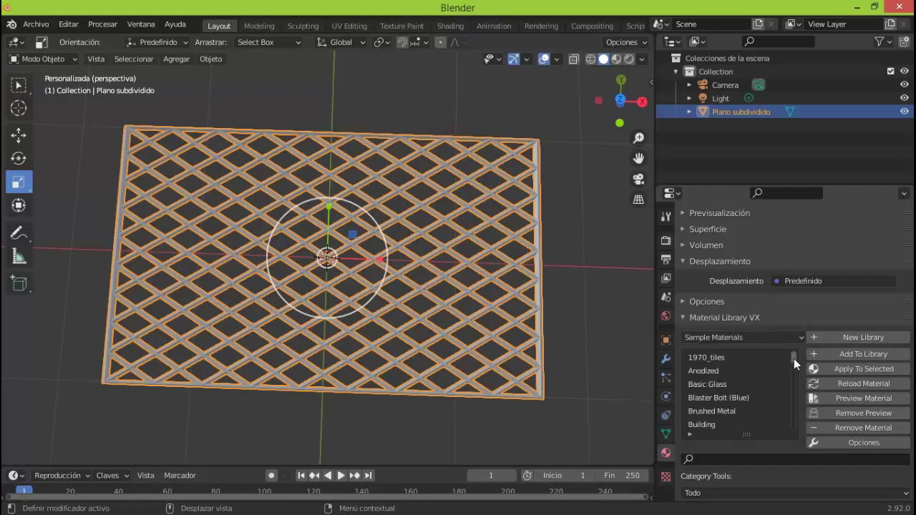
pyautogui.moveTo(794, 359); pyautogui.dragTo(797, 397)
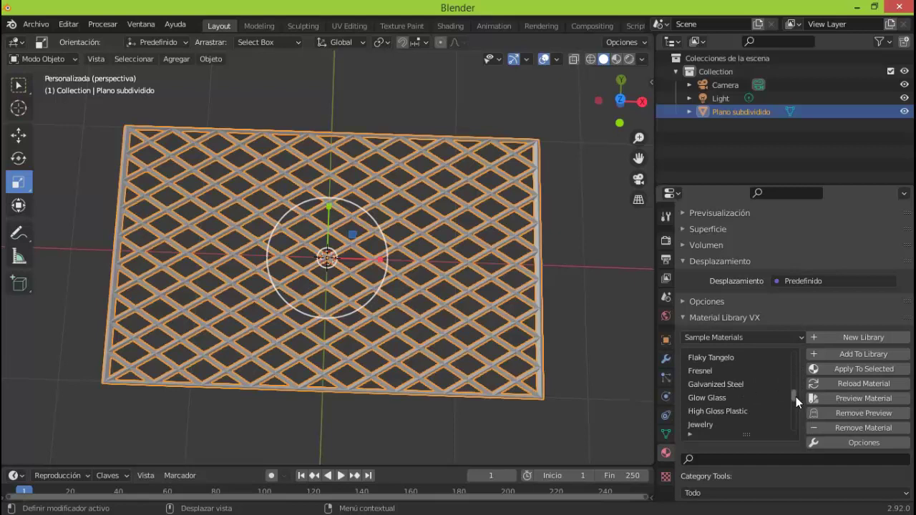
pyautogui.click(747, 397)
pyautogui.click(682, 214)
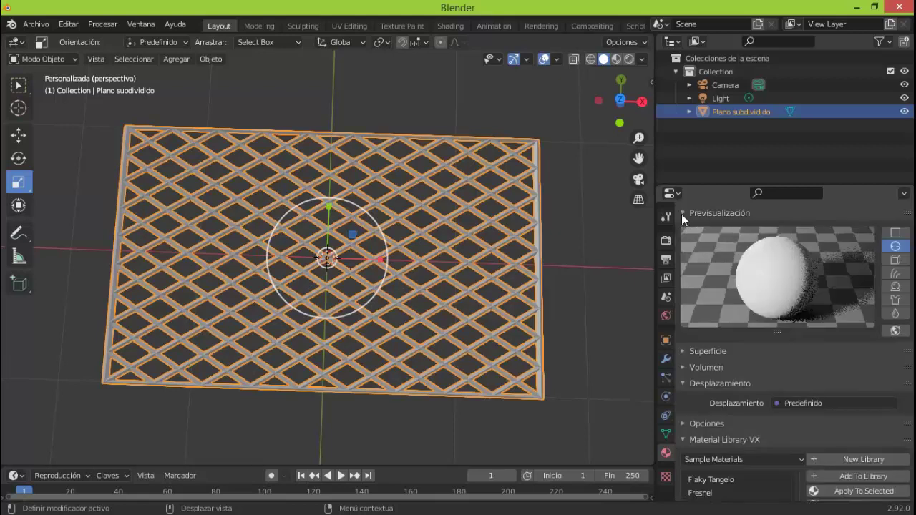
# Preview Glow Glass and High Gloss Plastic, then apply the Jewelry material to the lattice
pyautogui.click(824, 492)
pyautogui.scroll(-3, 774, 473)
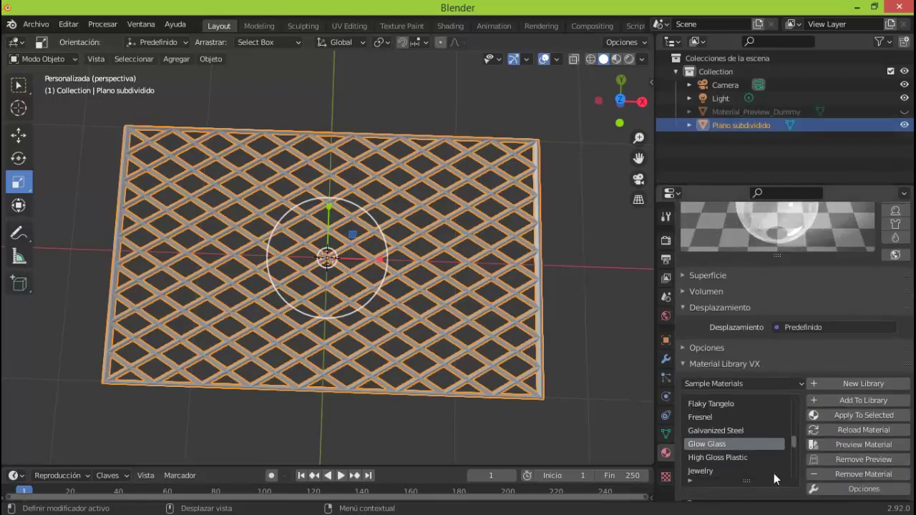
pyautogui.click(737, 457)
pyautogui.click(849, 414)
pyautogui.moveTo(859, 186); pyautogui.dragTo(859, 87)
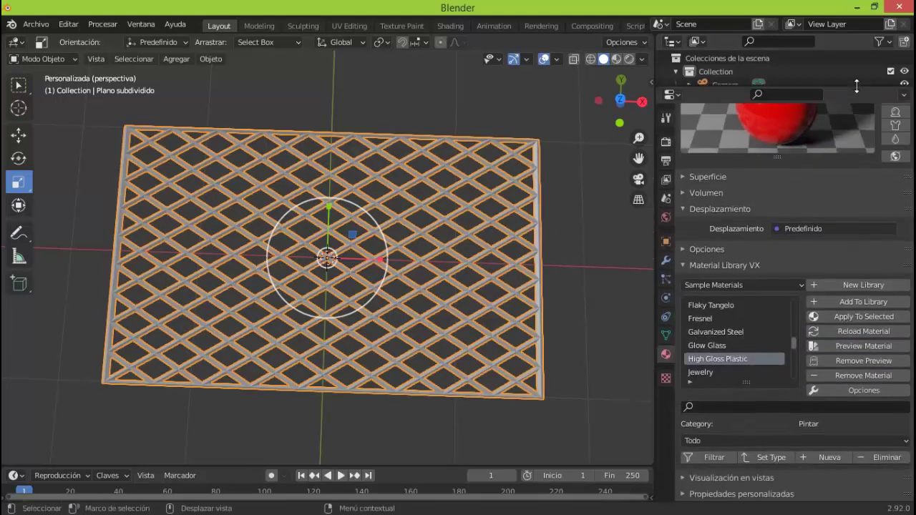
pyautogui.click(702, 415)
pyautogui.click(856, 358)
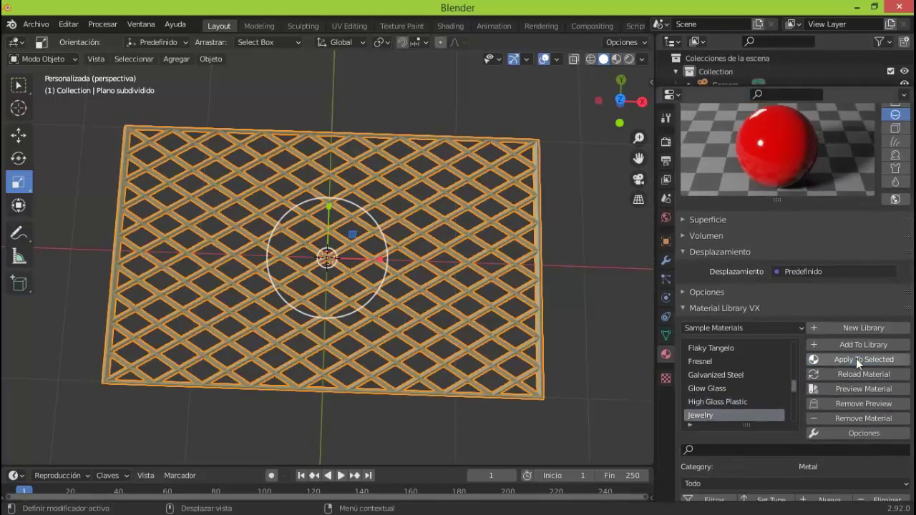
# Make ForeColor and MiddleColor pale near-white and BackColor black, then preview in Rendered shading
pyautogui.click(690, 225)
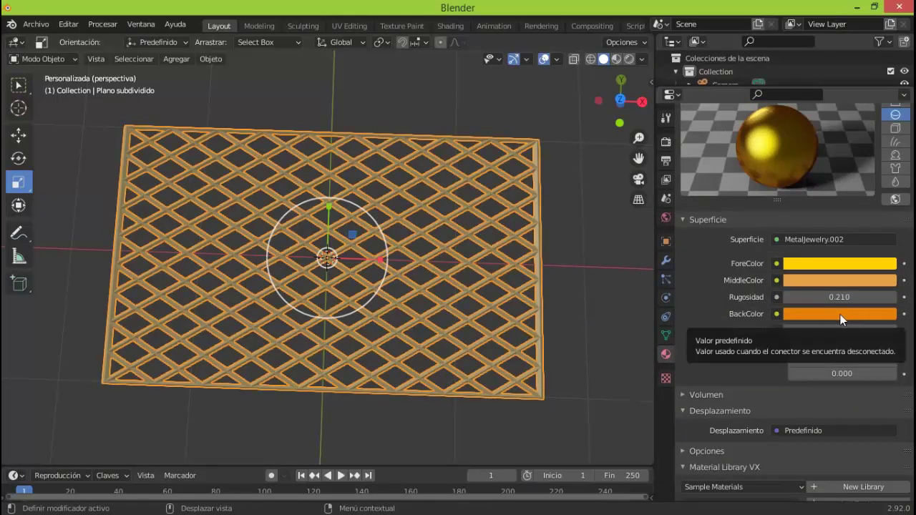
pyautogui.click(834, 263)
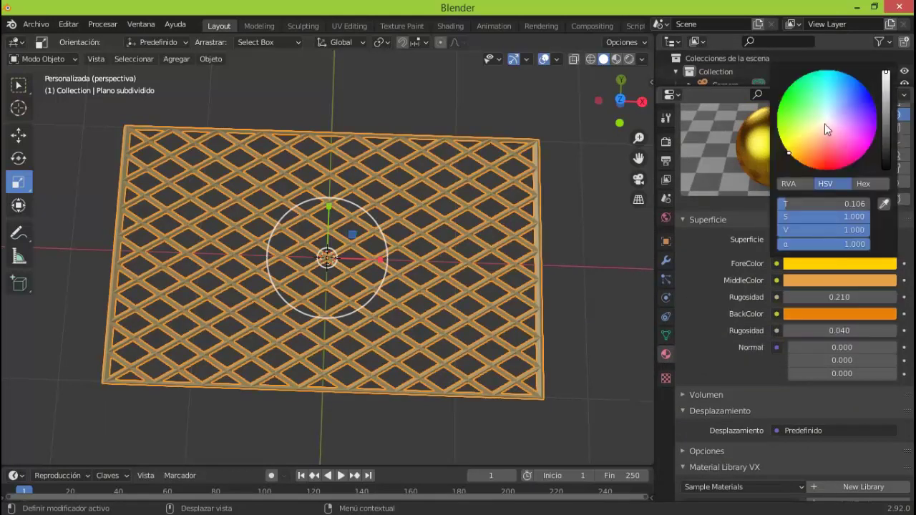
pyautogui.click(825, 124)
pyautogui.click(818, 281)
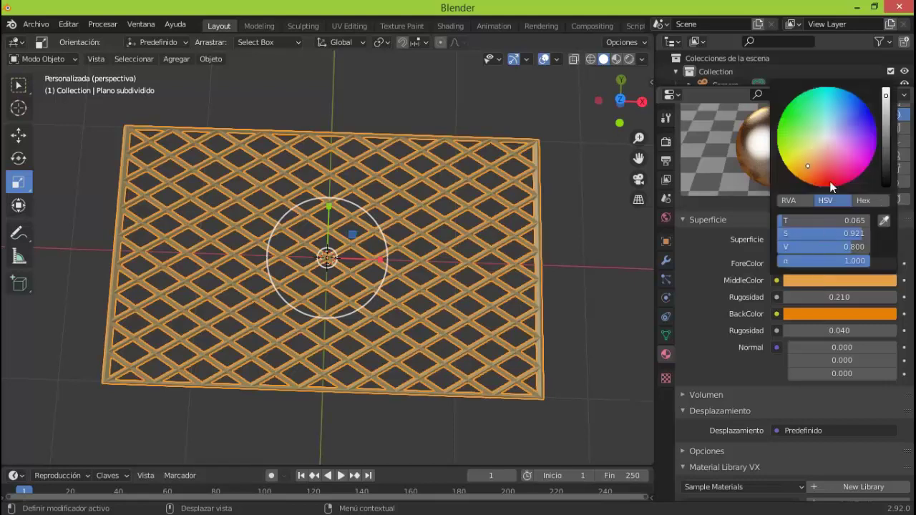
pyautogui.click(826, 140)
pyautogui.click(824, 314)
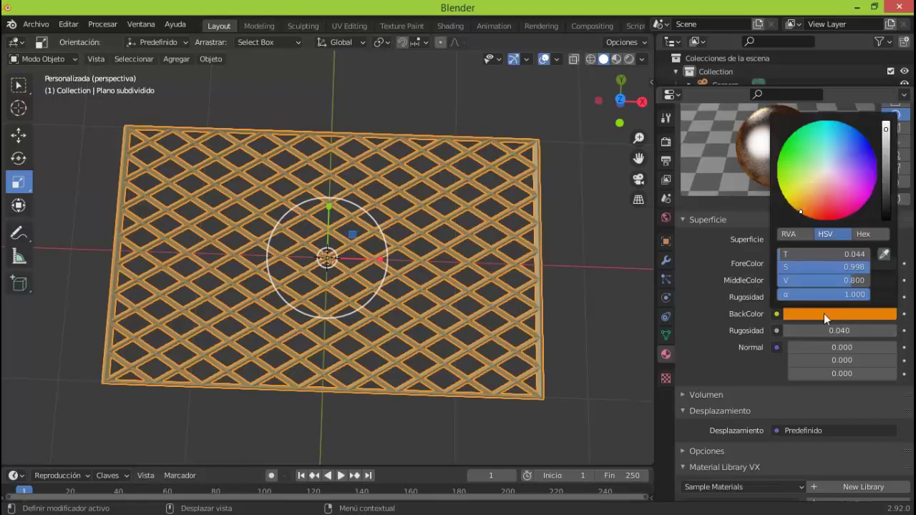
pyautogui.click(825, 174)
pyautogui.click(886, 215)
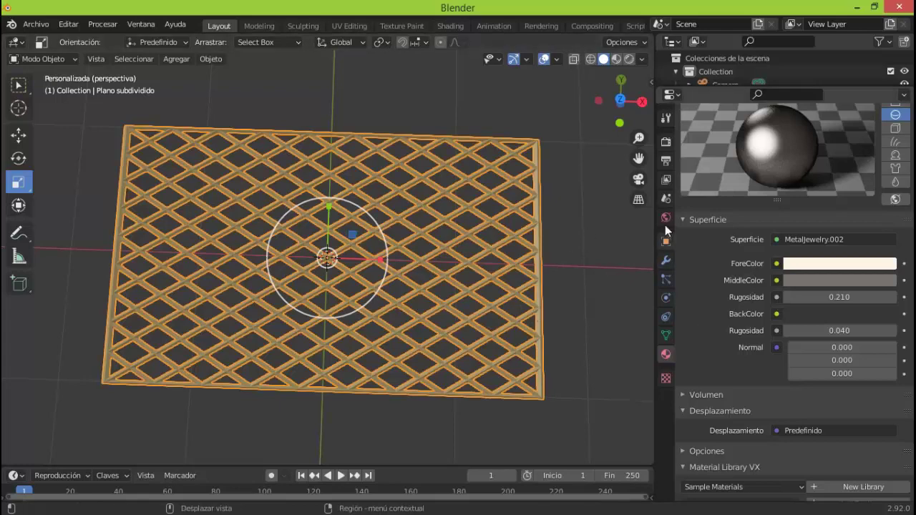
pyautogui.click(629, 59)
# Orbit around the rendered lattice from several angles with the plane deselected
pyautogui.moveTo(617, 122); pyautogui.dragTo(573, 297)
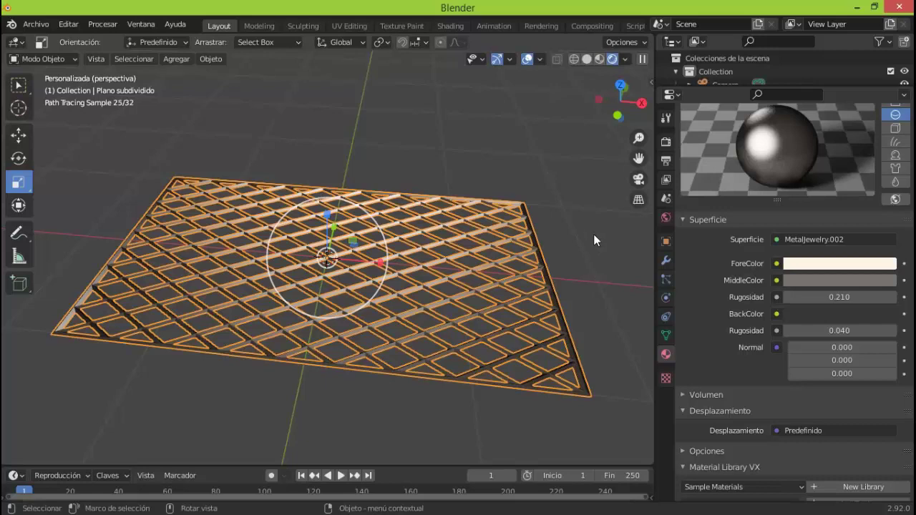
pyautogui.click(476, 168)
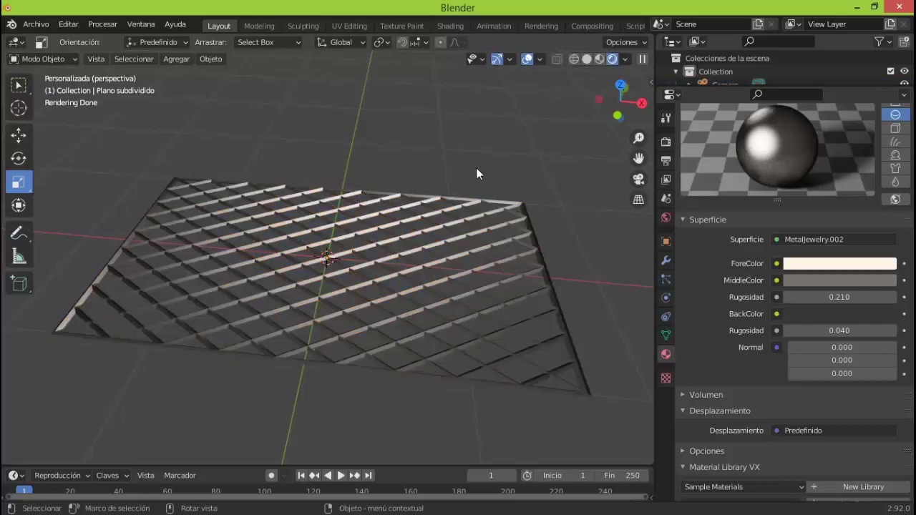
pyautogui.moveTo(612, 100)
pyautogui.mouseDown()
pyautogui.moveTo(595, 69)
pyautogui.moveTo(552, 94)
pyautogui.moveTo(613, 98)
pyautogui.mouseUp()
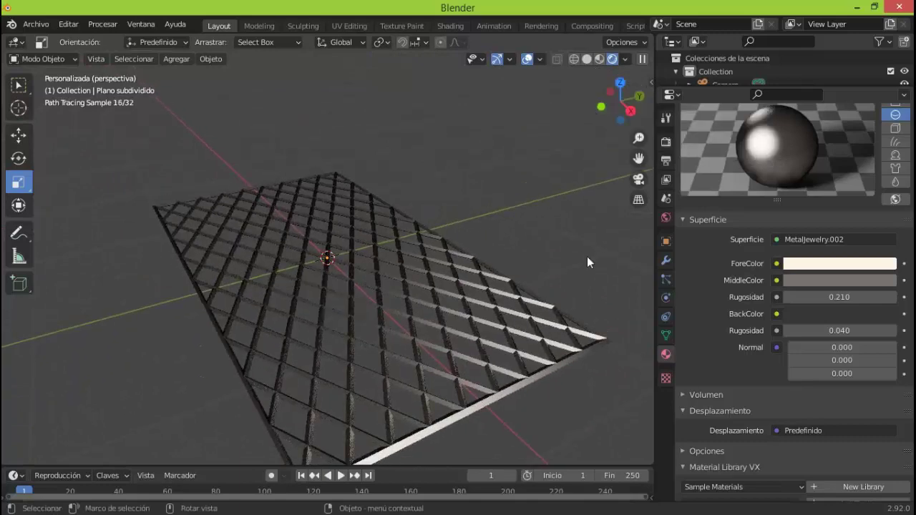
# Select the camera and move it to X 3.72, Y -4.43, Z 2.69 m with Z rotation 39.3°
pyautogui.press('KP_0')
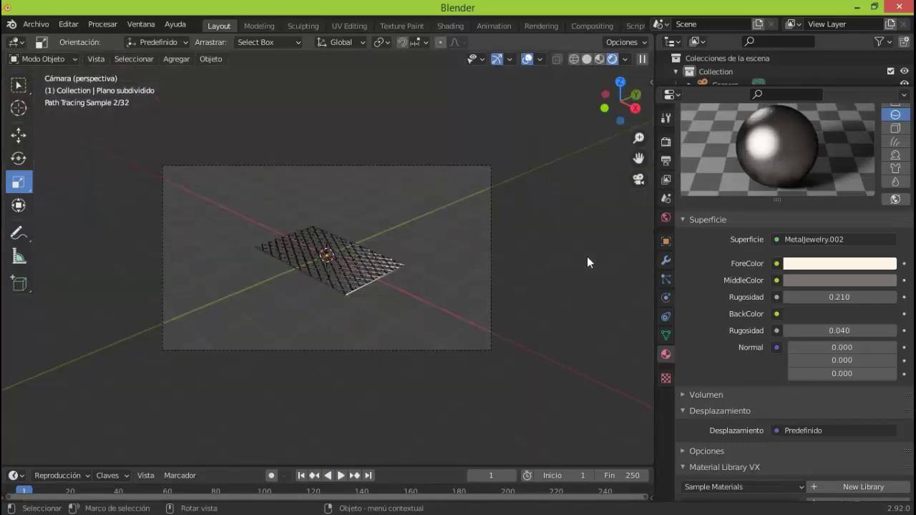
pyautogui.click(586, 58)
pyautogui.click(490, 263)
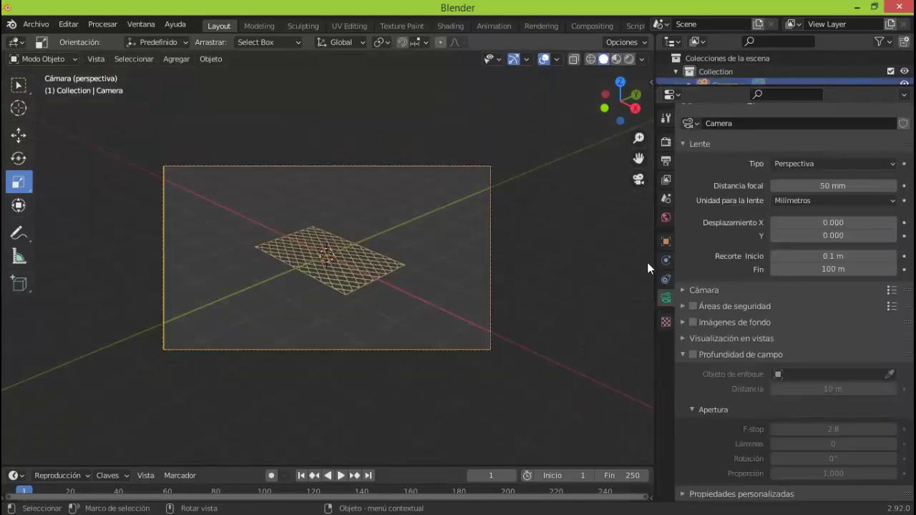
pyautogui.click(666, 241)
pyautogui.moveTo(824, 195)
pyautogui.mouseDown()
pyautogui.moveTo(847, 179)
pyautogui.moveTo(802, 180)
pyautogui.moveTo(773, 205)
pyautogui.mouseUp()
pyautogui.moveTo(852, 249); pyautogui.dragTo(838, 241)
pyautogui.moveTo(831, 206); pyautogui.dragTo(783, 204)
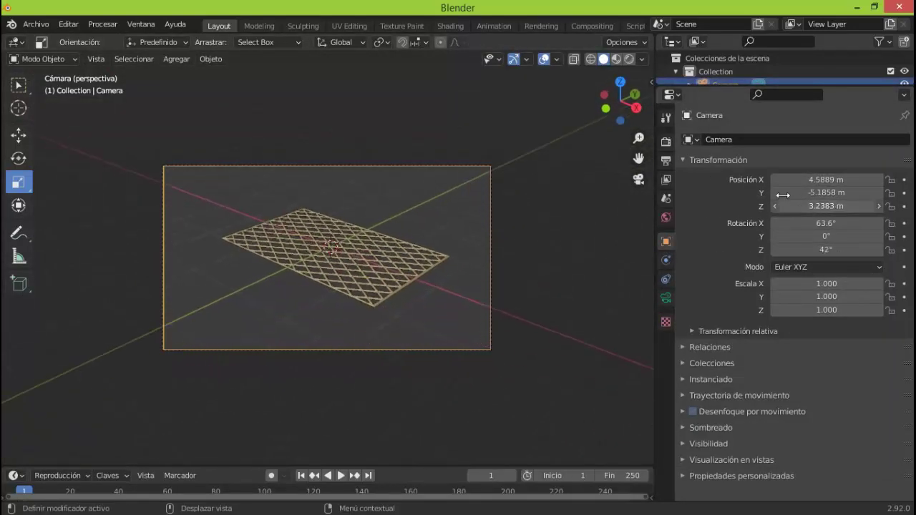
pyautogui.moveTo(838, 180)
pyautogui.mouseDown()
pyautogui.moveTo(816, 180)
pyautogui.moveTo(834, 180)
pyautogui.moveTo(841, 193)
pyautogui.moveTo(809, 207)
pyautogui.mouseUp()
pyautogui.moveTo(831, 250); pyautogui.dragTo(817, 250)
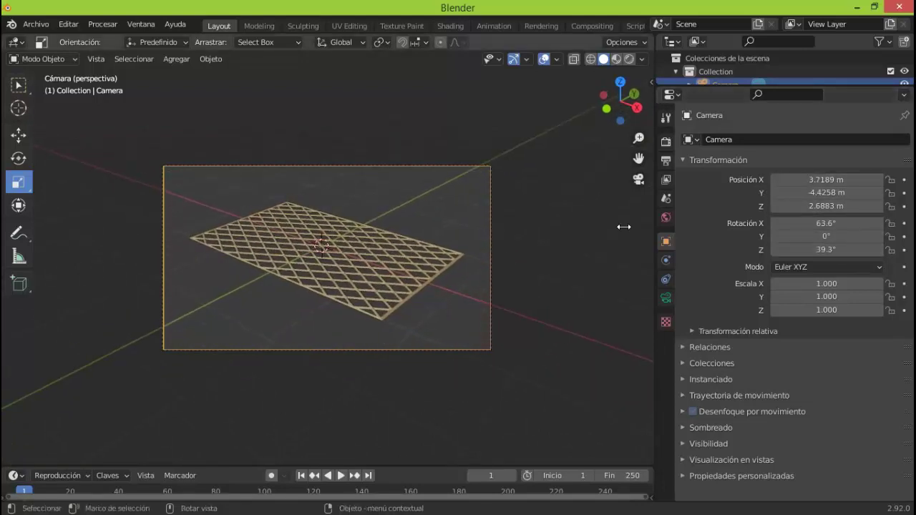
pyautogui.click(665, 216)
# Make the world colour light blue and raise its strength to 1.200
pyautogui.click(823, 221)
pyautogui.click(834, 59)
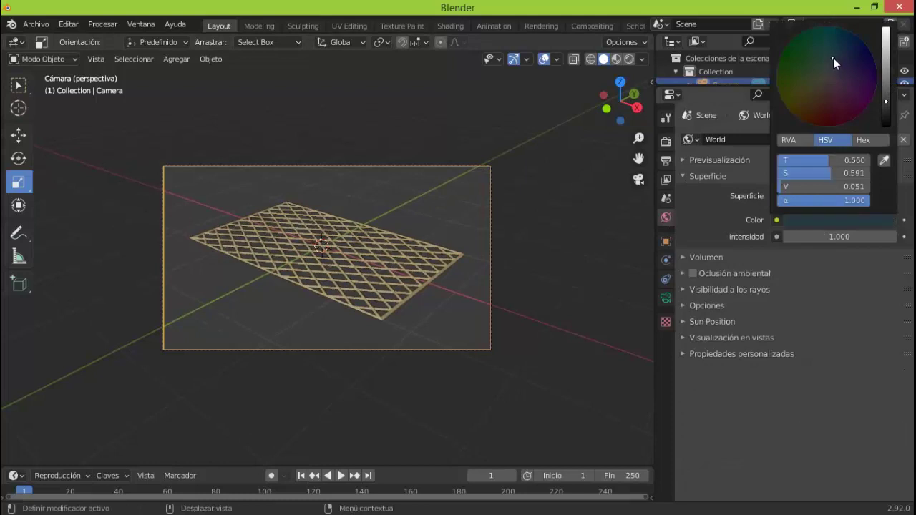
pyautogui.click(887, 34)
pyautogui.click(688, 162)
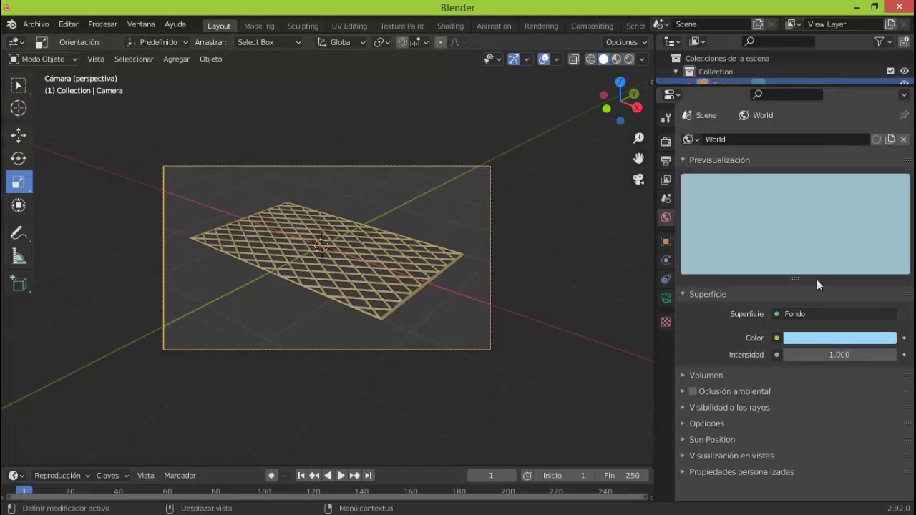
pyautogui.click(894, 355)
pyautogui.click(894, 355)
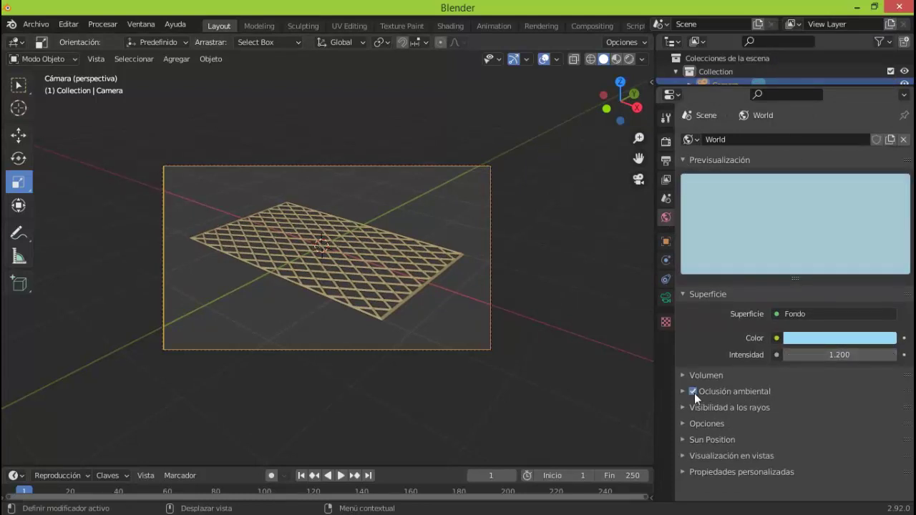
# Enable ambient occlusion and settle on world strength 0.600 and occlusion factor 0.26 in Rendered view
pyautogui.click(693, 392)
pyautogui.moveTo(859, 409); pyautogui.dragTo(813, 410)
pyautogui.click(629, 59)
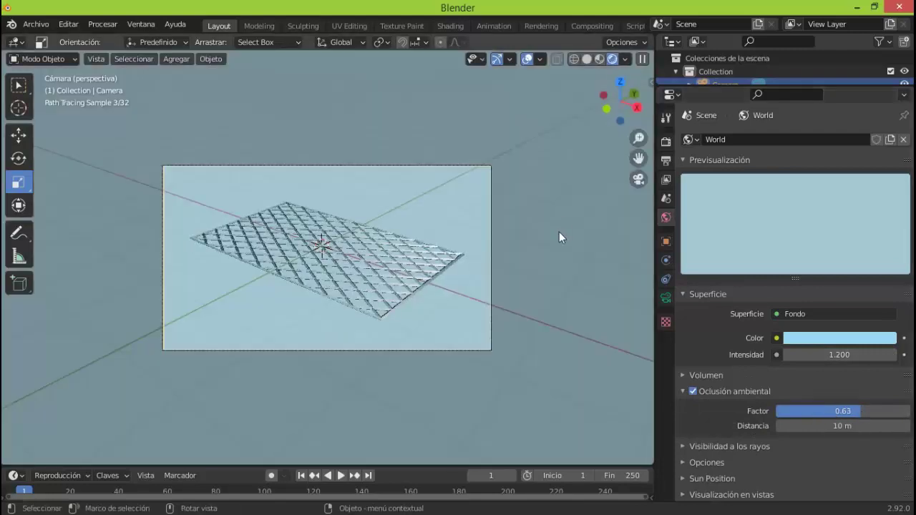
pyautogui.click(787, 355)
pyautogui.click(787, 355)
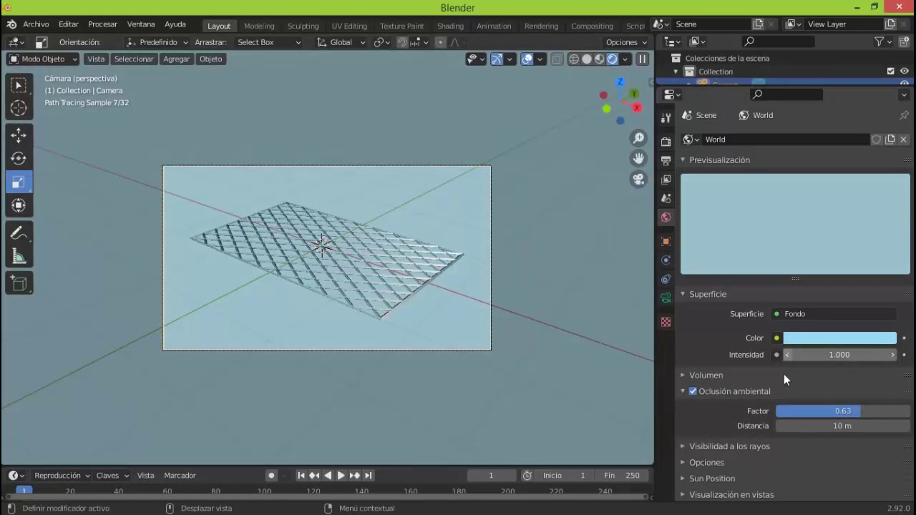
pyautogui.moveTo(861, 410); pyautogui.dragTo(824, 411)
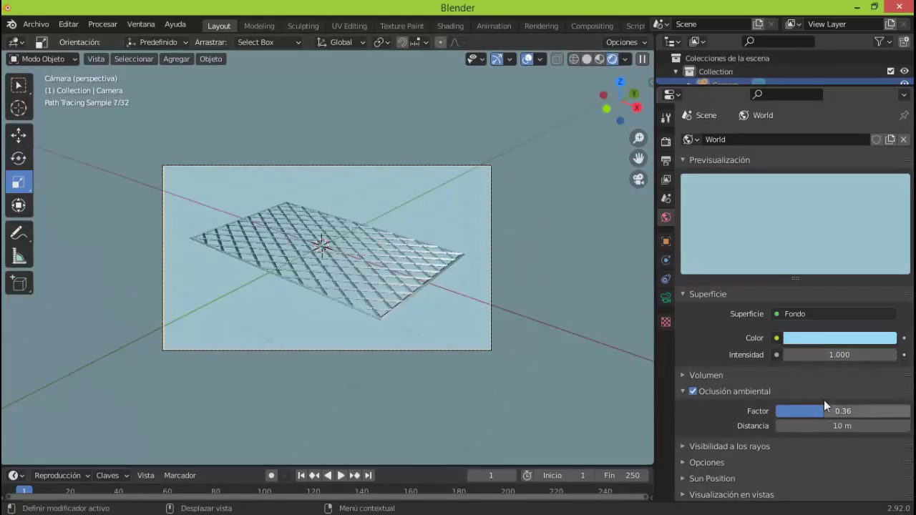
pyautogui.click(788, 356)
pyautogui.click(787, 355)
pyautogui.click(787, 355)
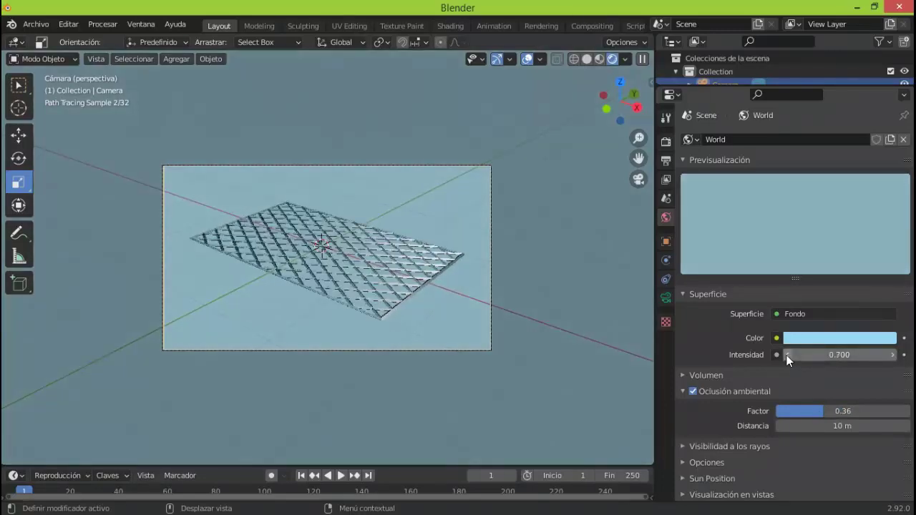
pyautogui.click(787, 355)
pyautogui.moveTo(803, 409); pyautogui.dragTo(789, 408)
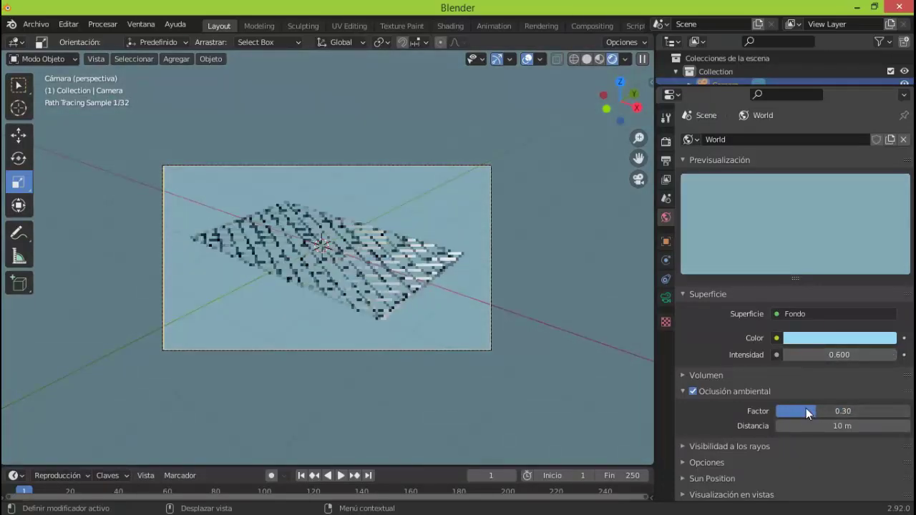
# Select the Light in the Outliner and switch to front orthographic view
pyautogui.click(603, 59)
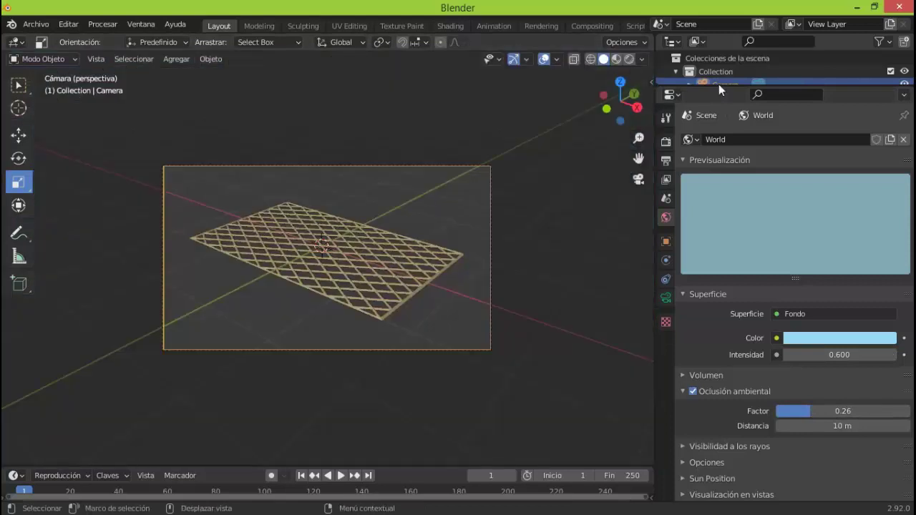
pyautogui.moveTo(719, 86); pyautogui.dragTo(725, 163)
pyautogui.click(721, 98)
pyautogui.press('KP_1')
pyautogui.scroll(-1, 544, 251)
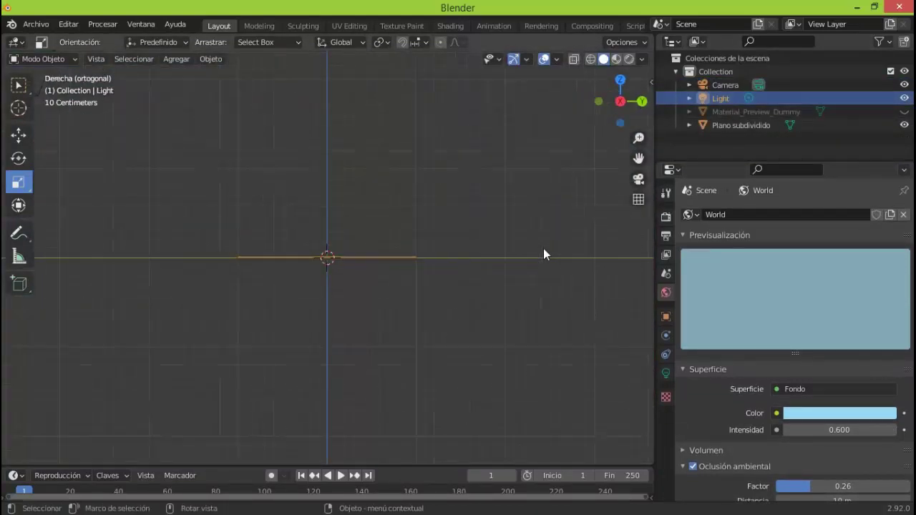
pyautogui.scroll(-4, 544, 250)
# Move the light above and left of the plane, then view it rendered through the camera
pyautogui.click(19, 134)
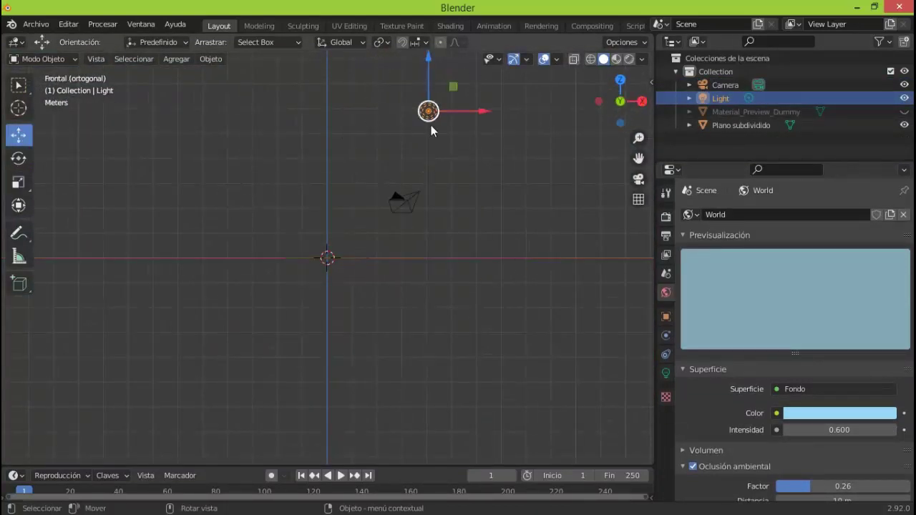
pyautogui.moveTo(620, 101); pyautogui.dragTo(591, 114)
pyautogui.moveTo(509, 105)
pyautogui.mouseDown()
pyautogui.moveTo(359, 113)
pyautogui.moveTo(273, 89)
pyautogui.moveTo(229, 152)
pyautogui.moveTo(207, 136)
pyautogui.moveTo(208, 170)
pyautogui.mouseUp()
pyautogui.press('KP_0')
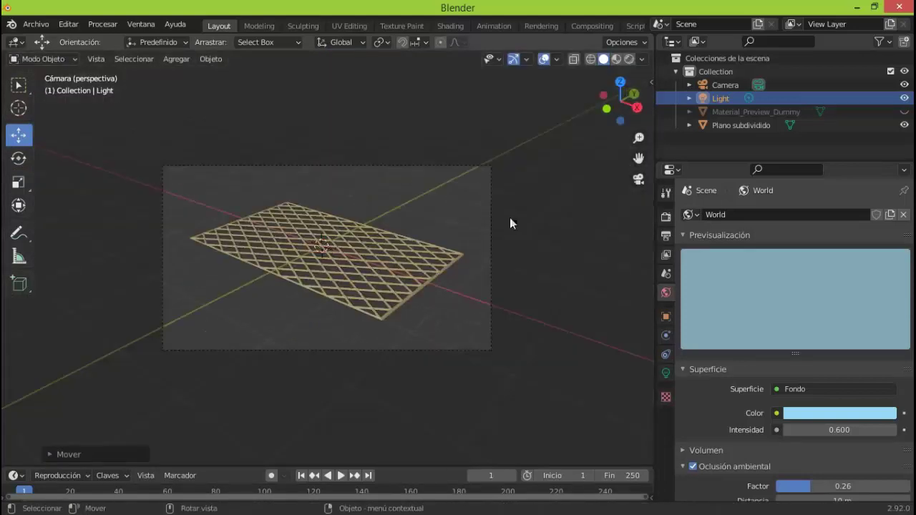
pyautogui.press('z')
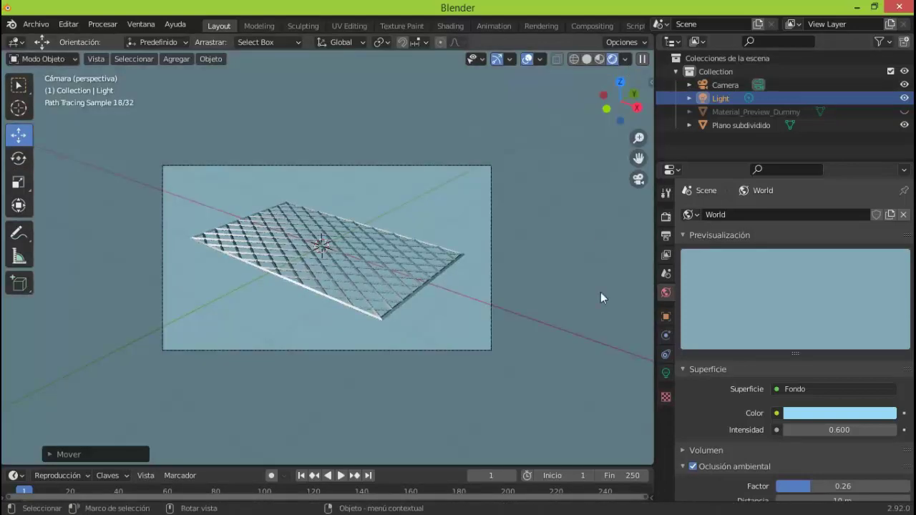
# Set the light's position to about X 1.59, Y 1.93, Z 5.12 m in Object properties
pyautogui.click(666, 316)
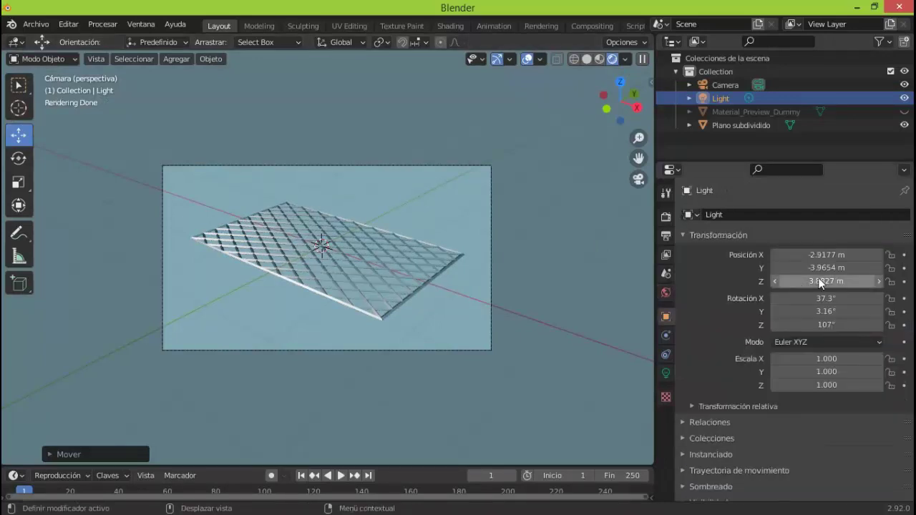
pyautogui.moveTo(816, 268); pyautogui.dragTo(881, 268)
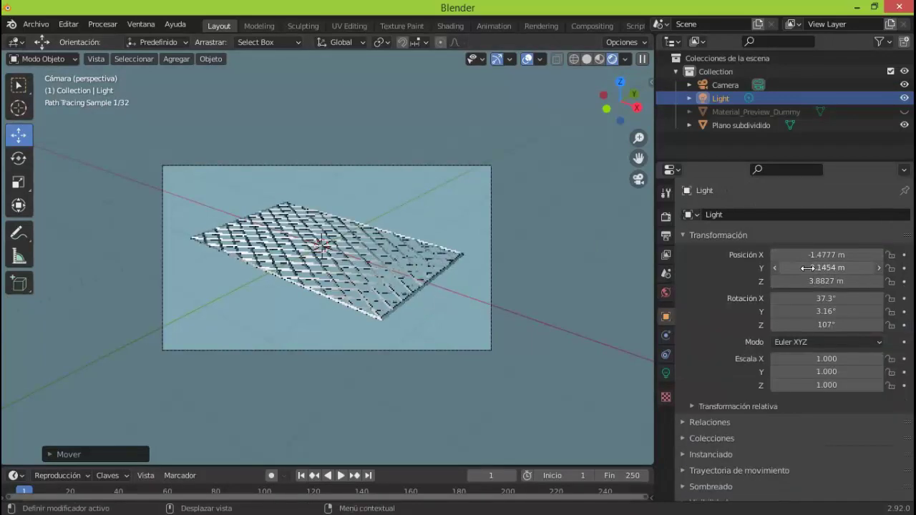
pyautogui.moveTo(823, 281); pyautogui.dragTo(913, 303)
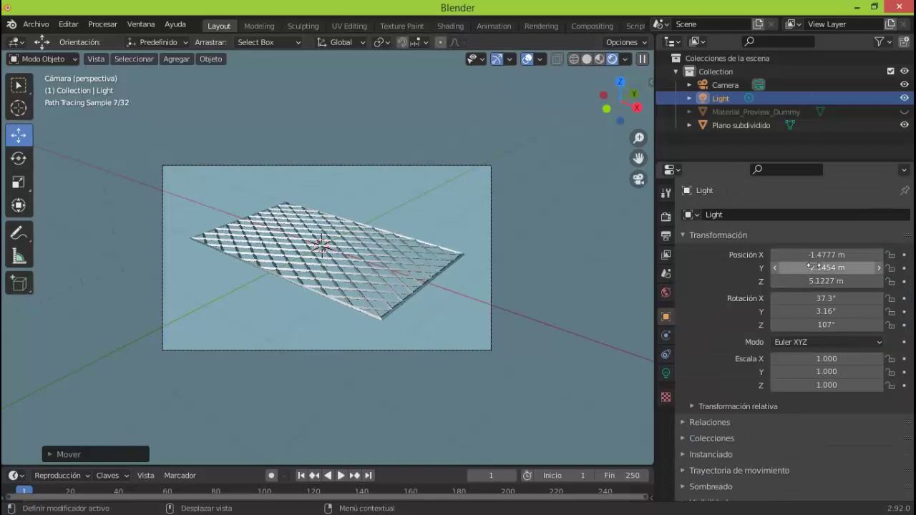
pyautogui.moveTo(788, 255)
pyautogui.mouseDown()
pyautogui.moveTo(823, 255)
pyautogui.moveTo(819, 268)
pyautogui.moveTo(739, 270)
pyautogui.mouseUp()
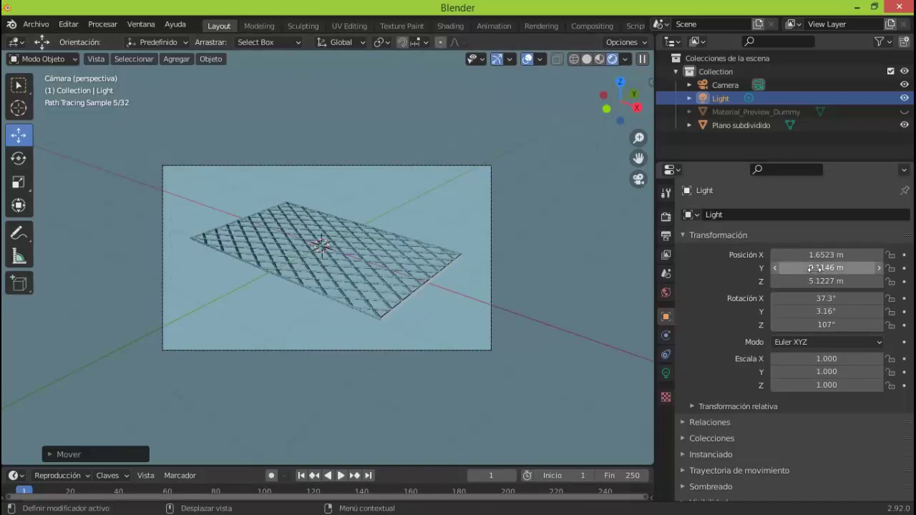
pyautogui.moveTo(823, 255)
pyautogui.mouseDown()
pyautogui.moveTo(802, 255)
pyautogui.moveTo(816, 268)
pyautogui.moveTo(852, 255)
pyautogui.moveTo(705, 290)
pyautogui.mouseUp()
pyautogui.scroll(2, 545, 329)
pyautogui.scroll(1, 545, 329)
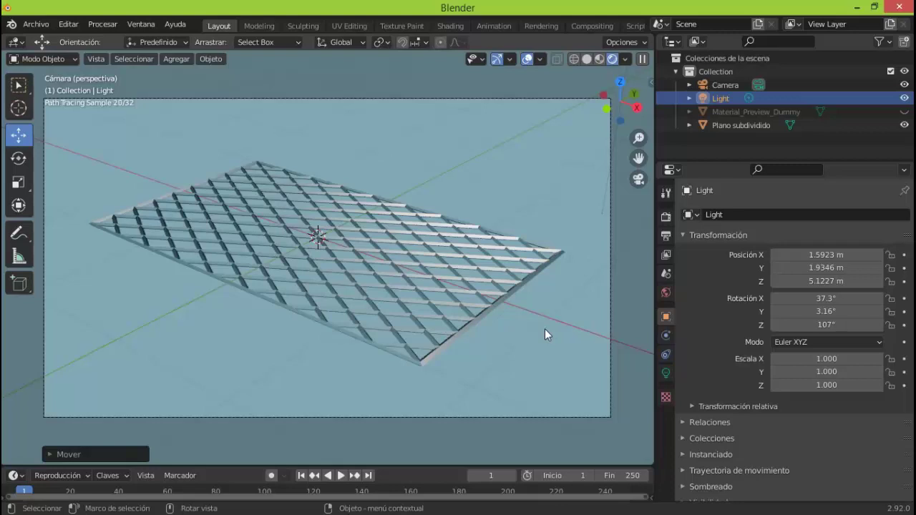
# Give the lattice plane's jewelry material a greyish-beige ForeColor and a reddish-brown BackColor
pyautogui.click(741, 126)
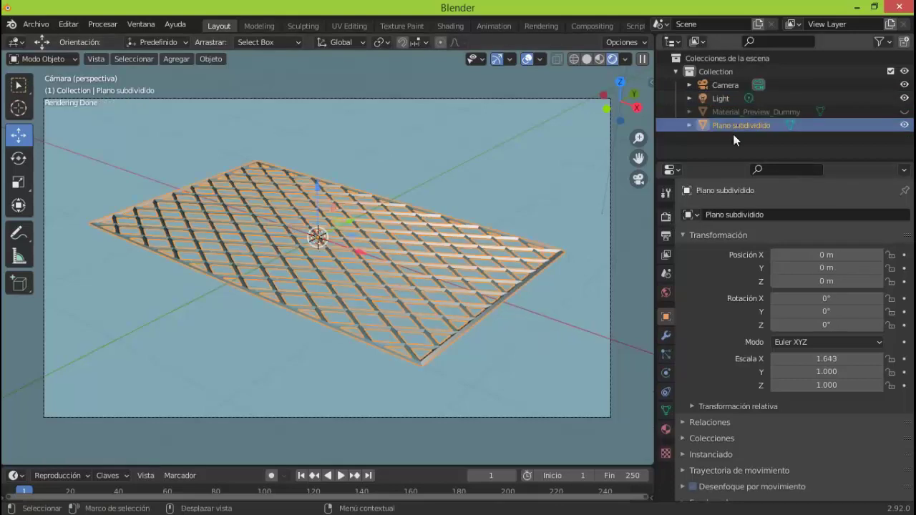
pyautogui.click(666, 429)
pyautogui.scroll(-3, 838, 381)
pyautogui.click(839, 377)
pyautogui.moveTo(889, 215); pyautogui.dragTo(889, 240)
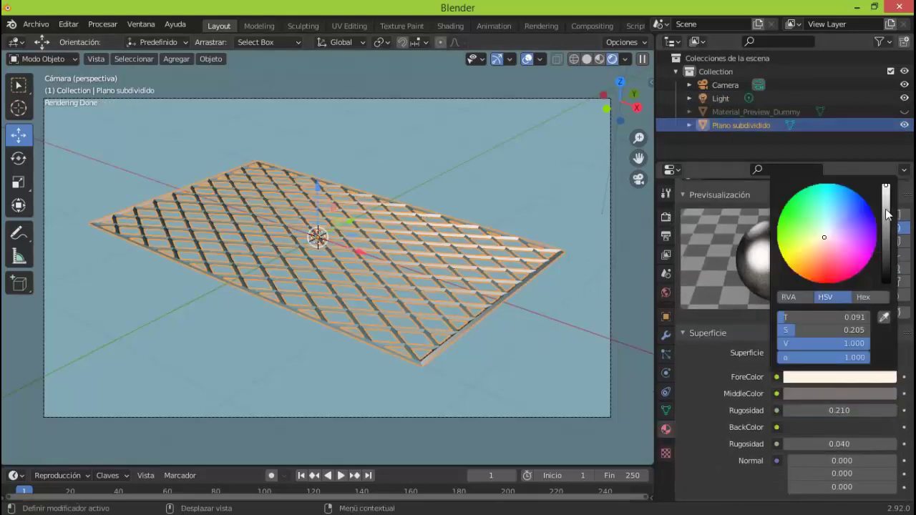
pyautogui.click(827, 428)
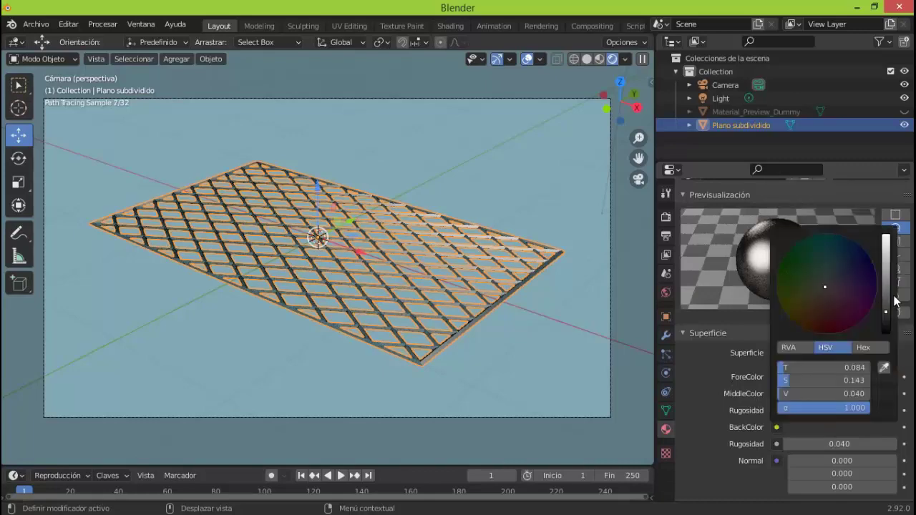
pyautogui.moveTo(895, 304); pyautogui.dragTo(887, 294)
pyautogui.click(819, 307)
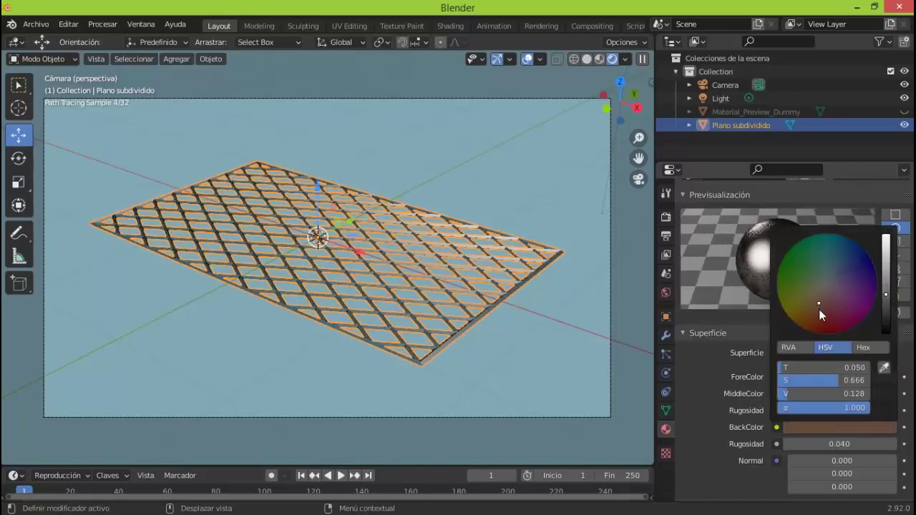
pyautogui.click(819, 309)
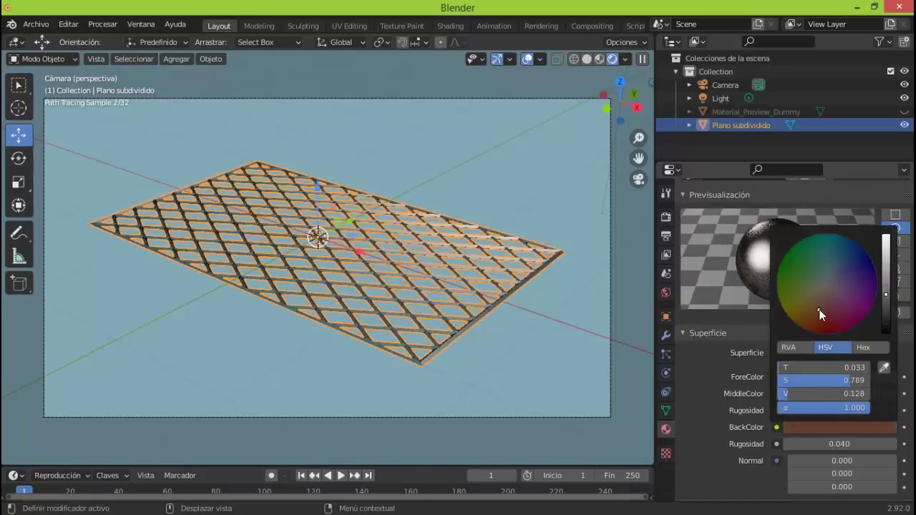
# Inspect the lattice plane's vertices in solid shading and Edit Mode, then return to Object Mode
pyautogui.click(509, 214)
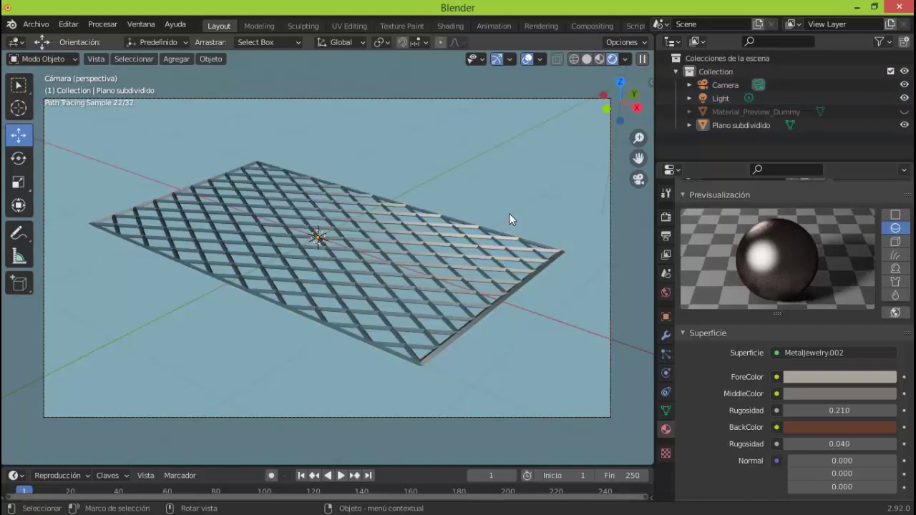
pyautogui.click(588, 59)
pyautogui.click(301, 244)
pyautogui.click(43, 58)
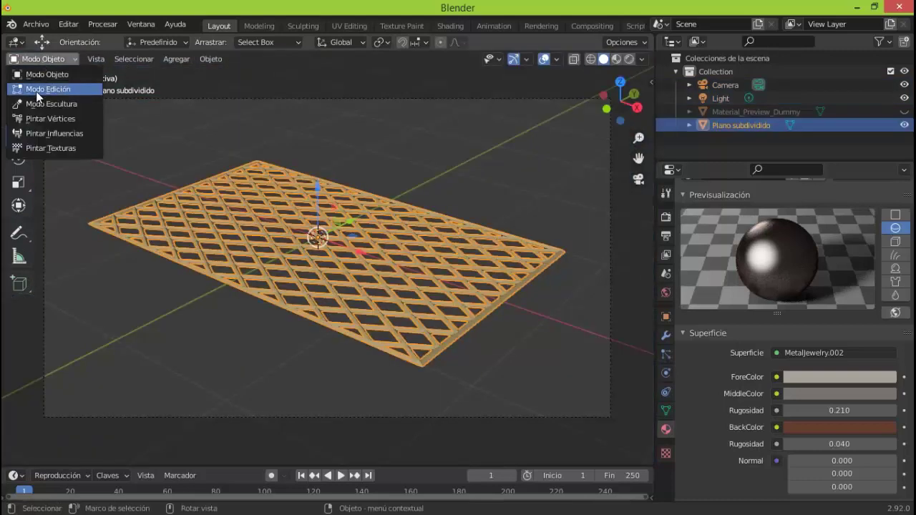
pyautogui.click(43, 89)
pyautogui.click(43, 59)
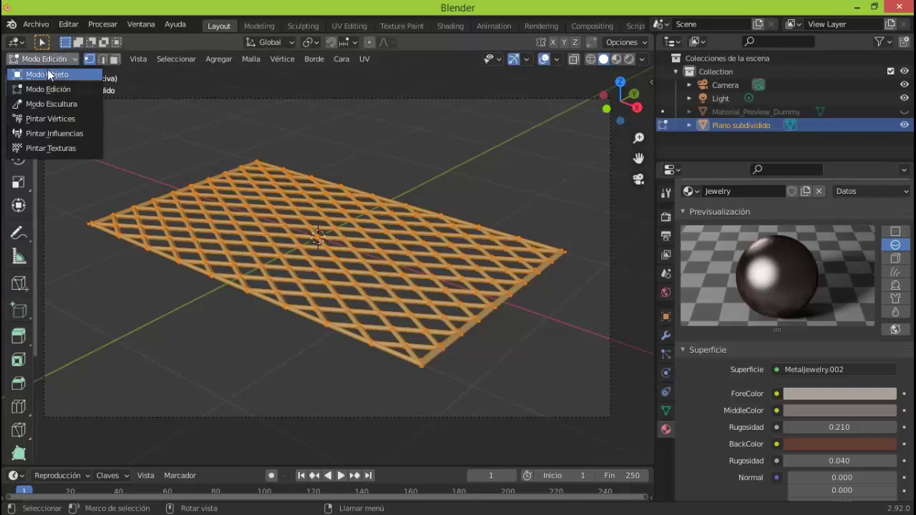
pyautogui.click(49, 75)
pyautogui.click(393, 157)
# Enable the view layer's Denoising Data pass and split the viewport into two areas
pyautogui.click(666, 254)
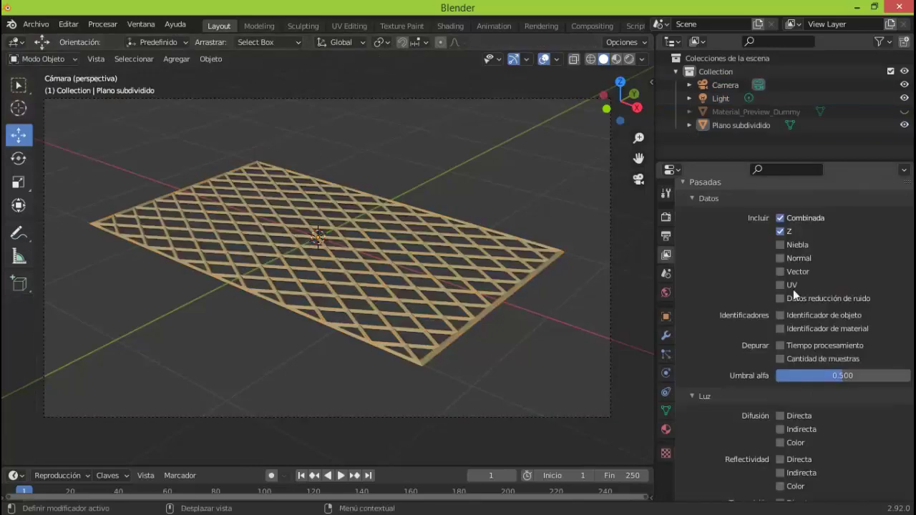
pyautogui.click(781, 298)
pyautogui.moveTo(652, 36); pyautogui.dragTo(650, 301)
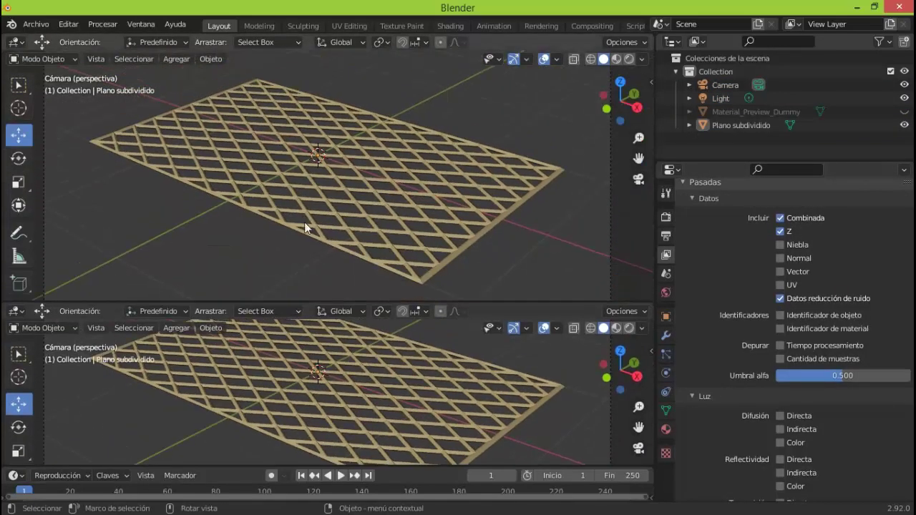
# Turn the upper area into the Compositor with Use Nodes on, spacing out Render Layers and Composite
pyautogui.click(16, 42)
pyautogui.click(42, 123)
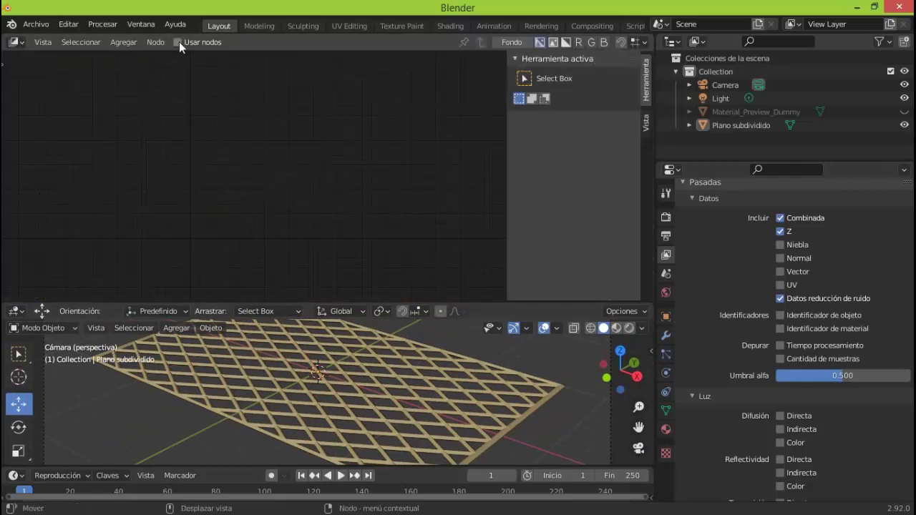
pyautogui.click(178, 41)
pyautogui.moveTo(290, 143); pyautogui.dragTo(377, 155)
pyautogui.moveTo(230, 166); pyautogui.dragTo(188, 148)
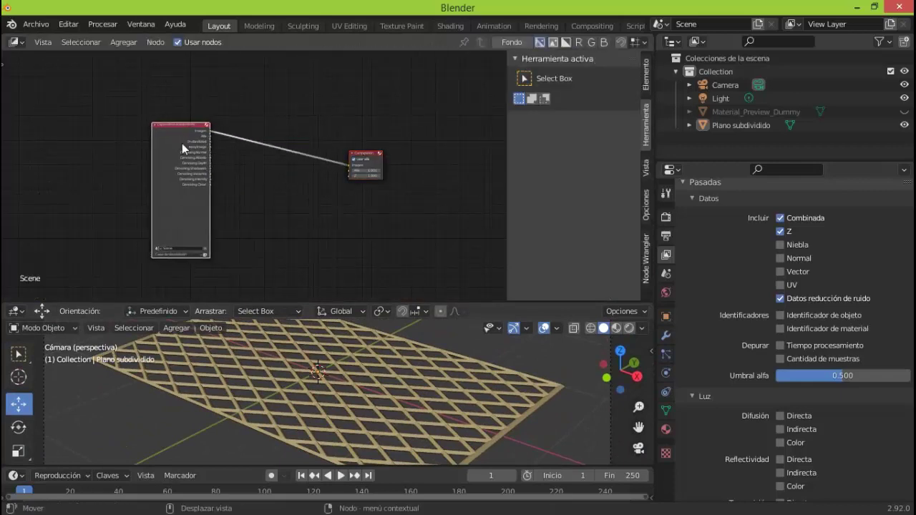
# Insert a Denoise node into the Render Layers-to-Composite link
pyautogui.click(123, 42)
pyautogui.click(236, 187)
pyautogui.click(257, 123)
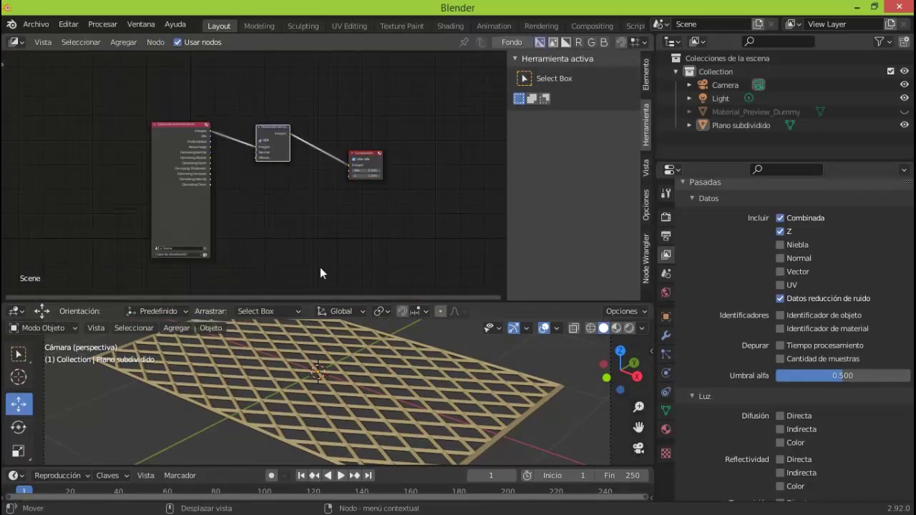
pyautogui.scroll(1, 320, 267)
pyautogui.press('n')
pyautogui.scroll(2, 320, 267)
pyautogui.scroll(2, 320, 267)
pyautogui.scroll(1, 320, 267)
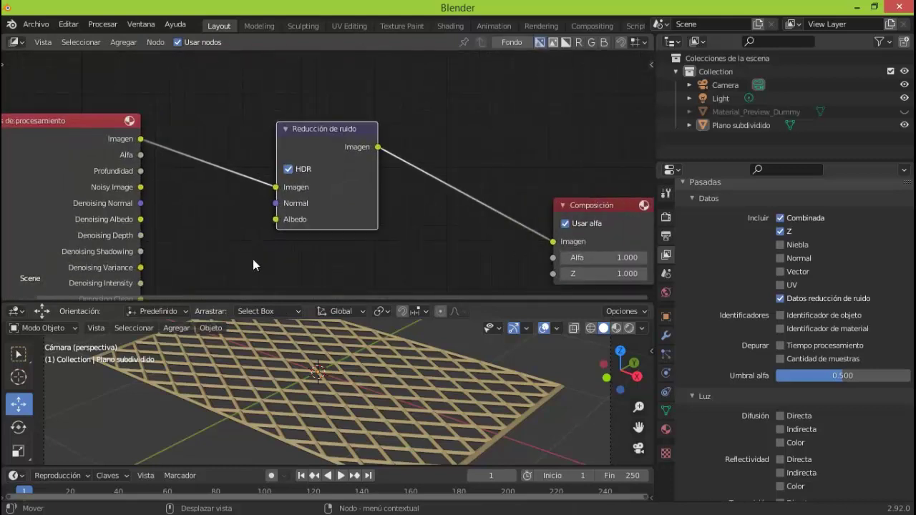
# Wire Denoising Normal and Albedo into the Denoise node, then rejoin into one 3D view
pyautogui.moveTo(141, 204); pyautogui.dragTo(276, 203)
pyautogui.moveTo(141, 219); pyautogui.dragTo(276, 220)
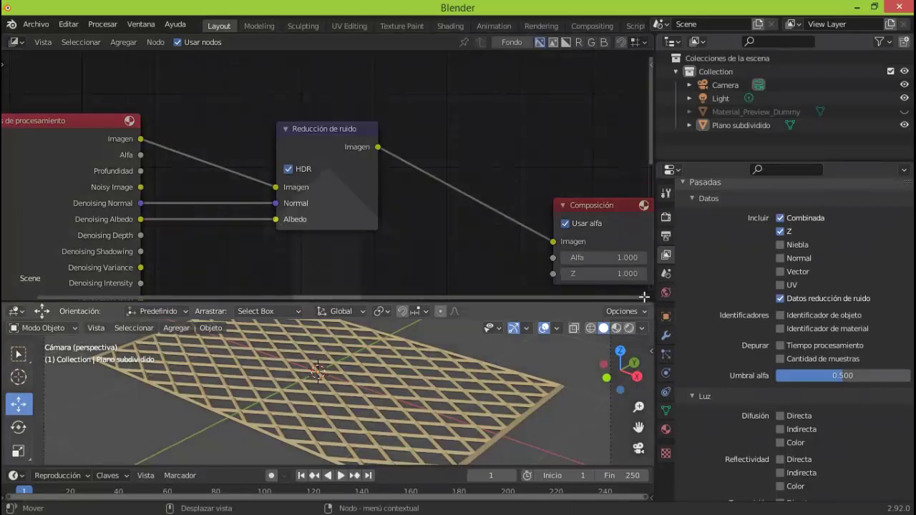
pyautogui.moveTo(652, 304); pyautogui.dragTo(561, 298)
pyautogui.click(665, 293)
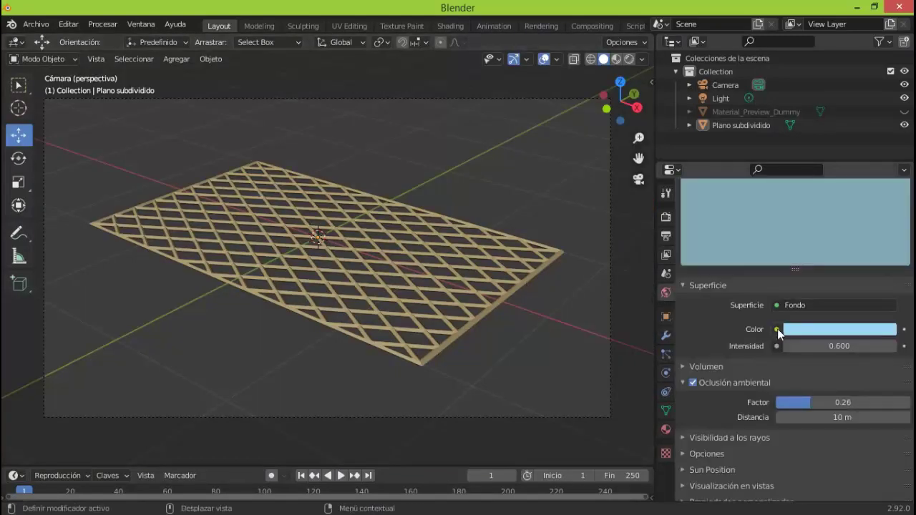
# Feed the world Color an Environment Texture and pick hdri-sky-049-thumb.jpg from 'texturas tierra y luna'
pyautogui.click(777, 330)
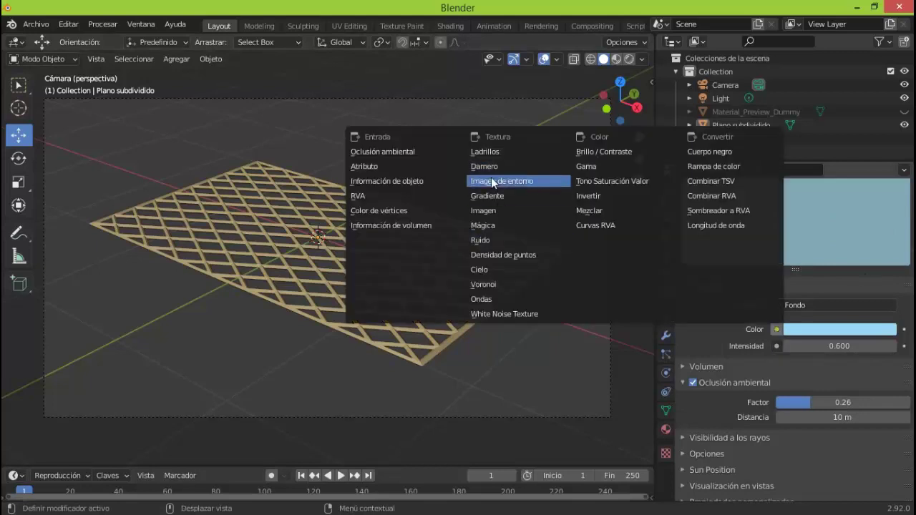
pyautogui.click(513, 183)
pyautogui.click(846, 351)
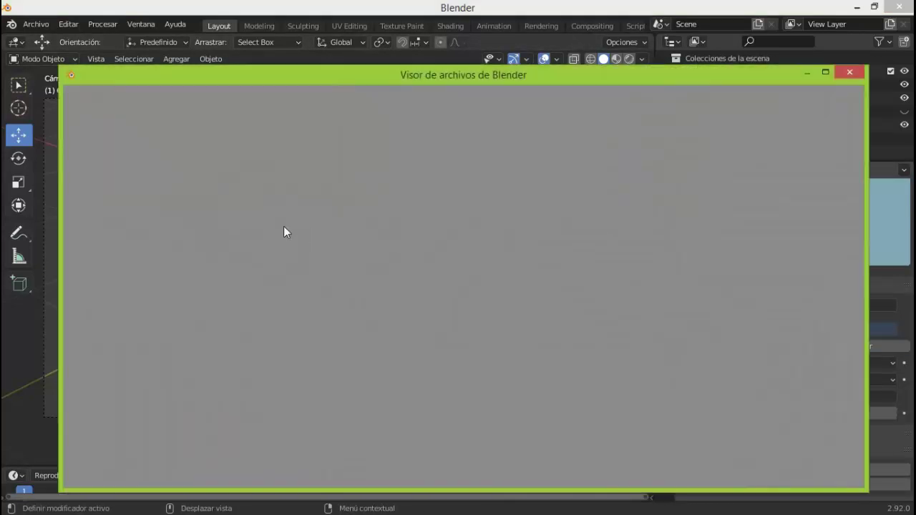
pyautogui.click(113, 184)
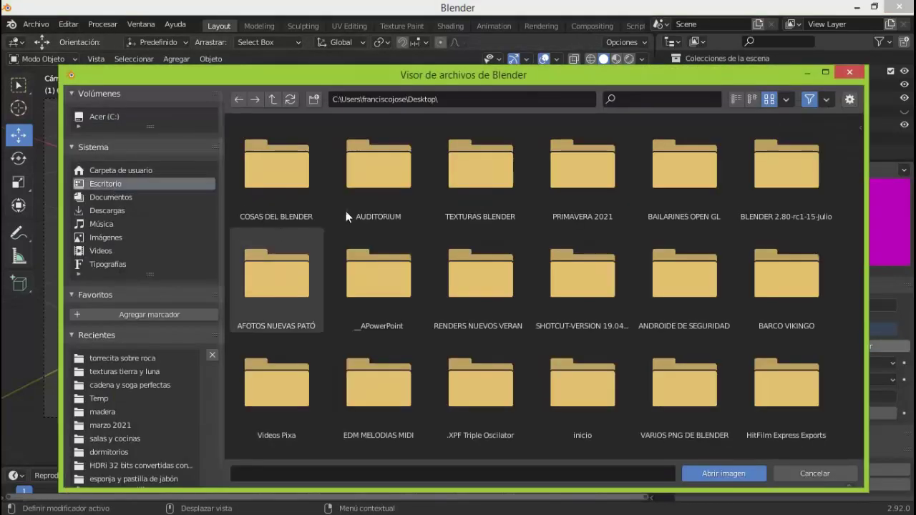
pyautogui.doubleClick(482, 181)
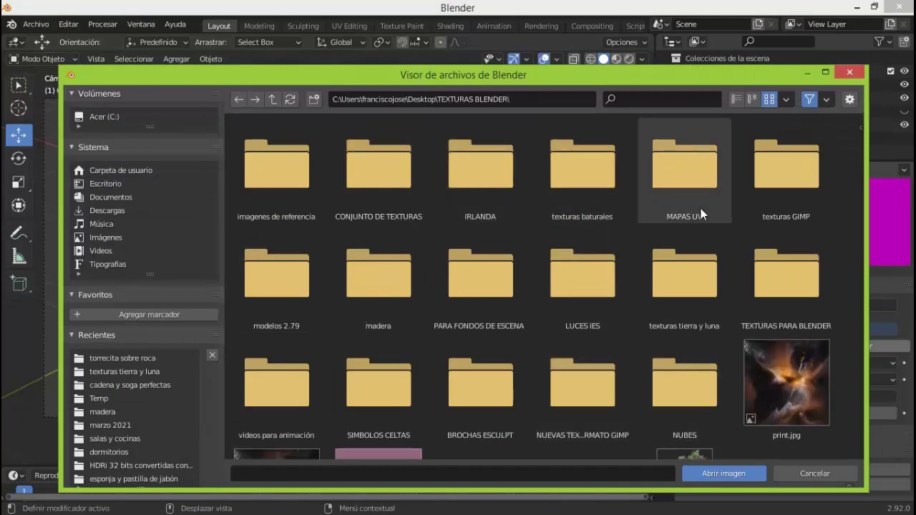
pyautogui.doubleClick(685, 276)
pyautogui.moveTo(855, 147)
pyautogui.mouseDown()
pyautogui.moveTo(872, 204)
pyautogui.moveTo(870, 290)
pyautogui.mouseUp()
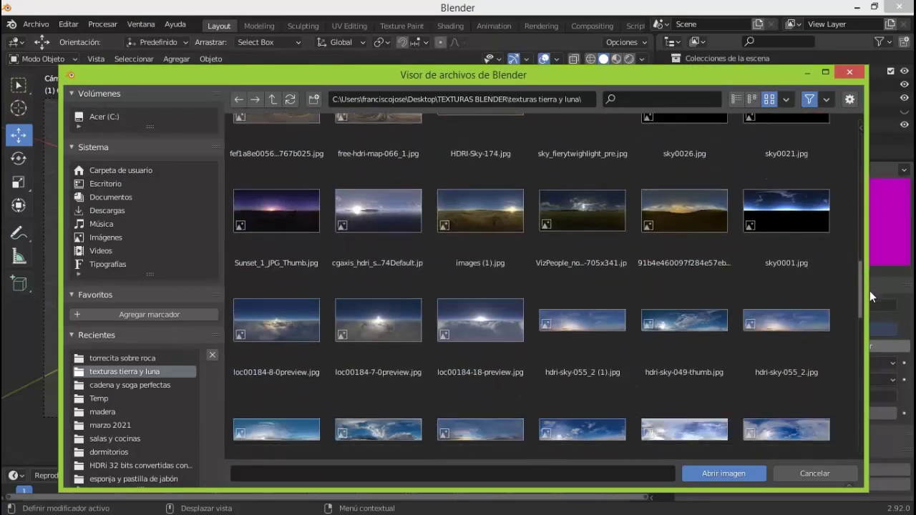
pyautogui.click(700, 316)
# Load the sky image, switch the viewport to Rendered shading, and widen the 3D view
pyautogui.click(743, 472)
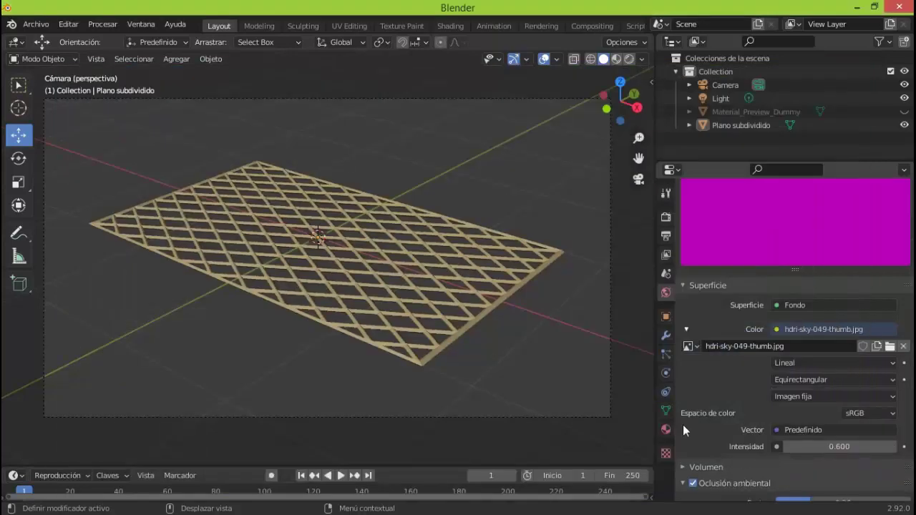
pyautogui.click(630, 59)
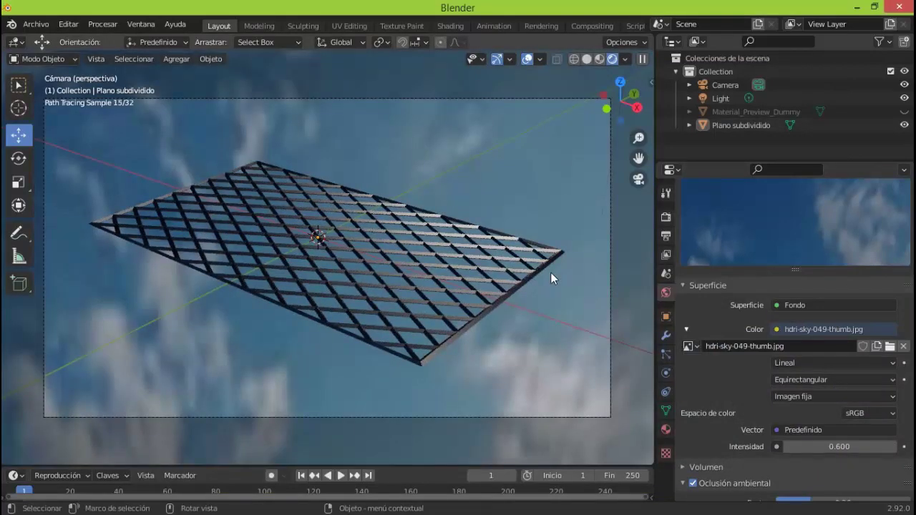
pyautogui.moveTo(654, 243); pyautogui.dragTo(707, 381)
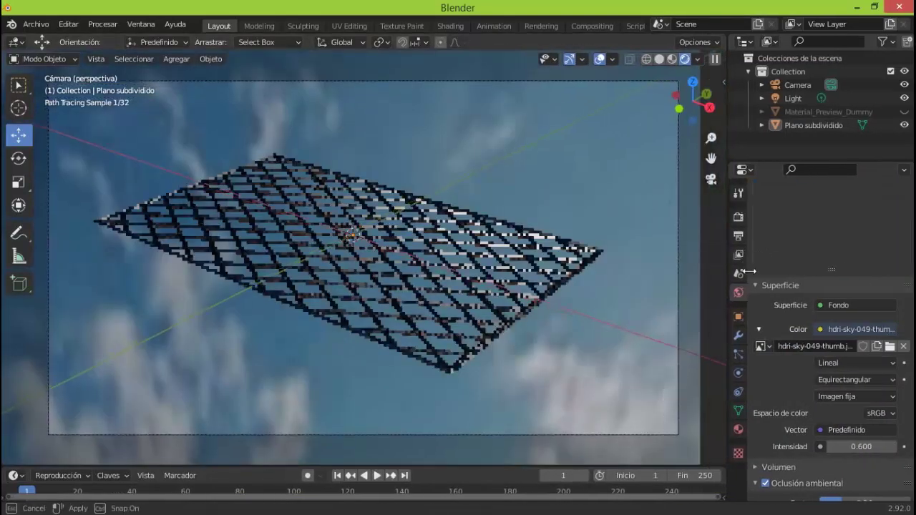